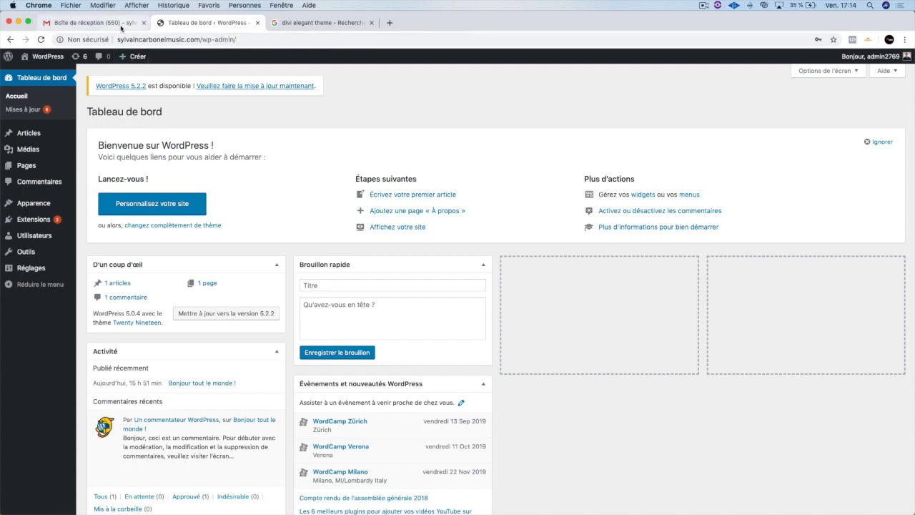
- Check the Gmail inbox for the hosting and WordPress installation messages, and return to the WordPress dashboard
left_click(93, 22)
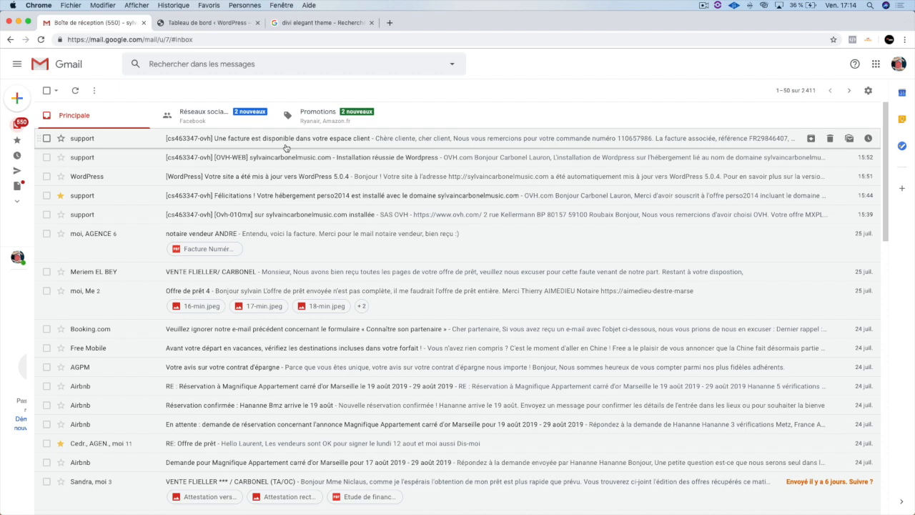
left_click(233, 23)
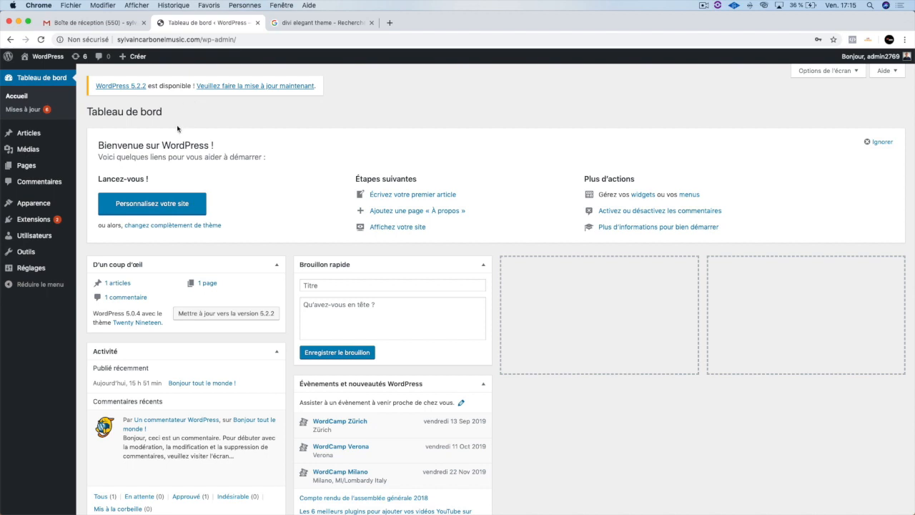
- Open the public site in a separate tab, look through its home page and return to the dashboard
mouse_move(37, 58)
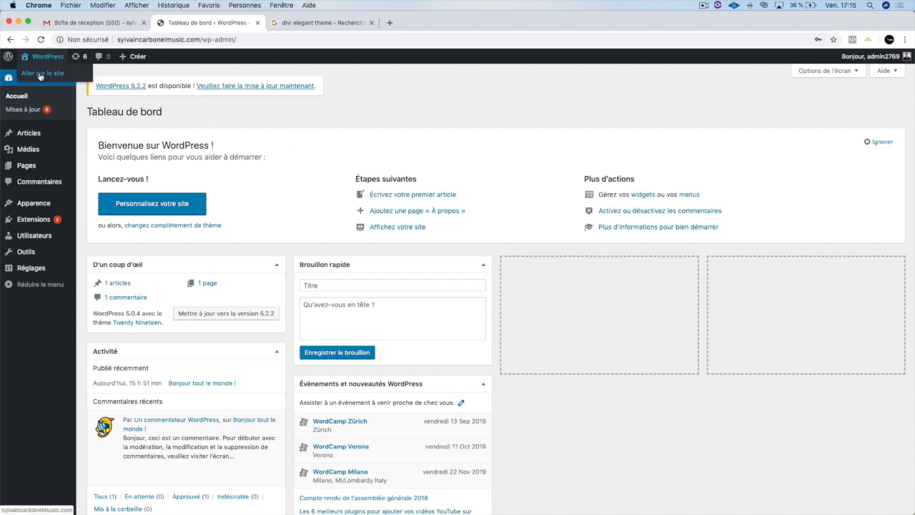
right_click(41, 72)
left_click(69, 77)
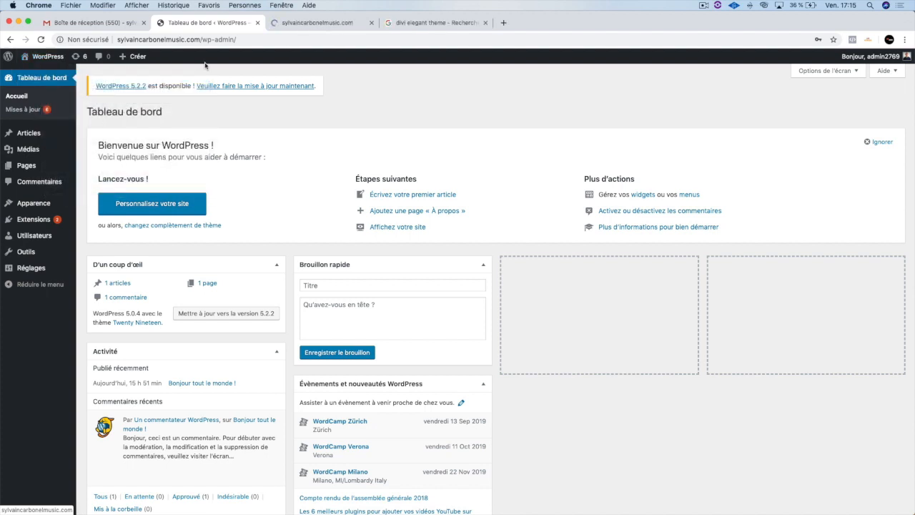
left_click(309, 25)
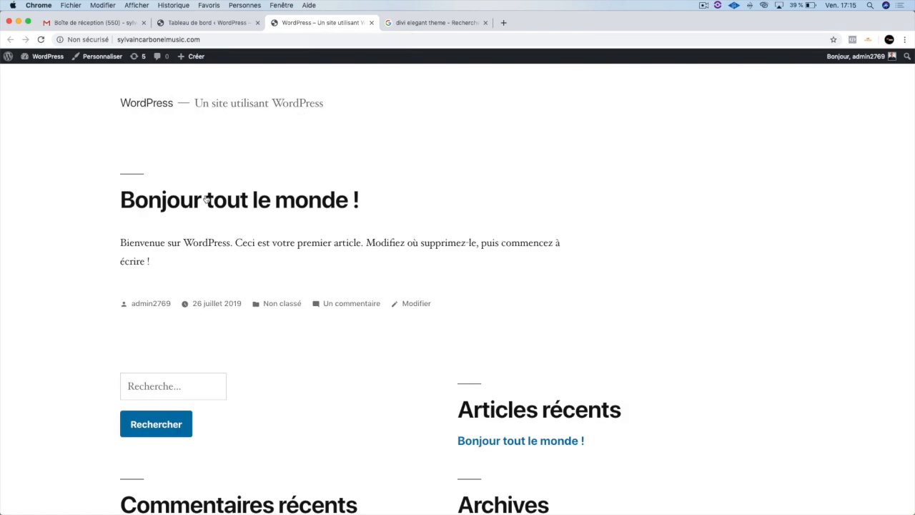
scroll(222, 204, "down", 5)
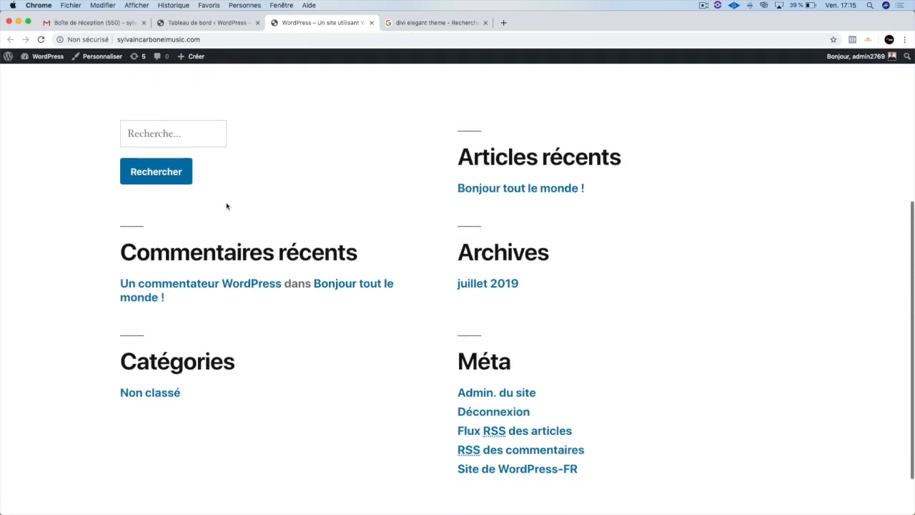
scroll(343, 114, "up", 5)
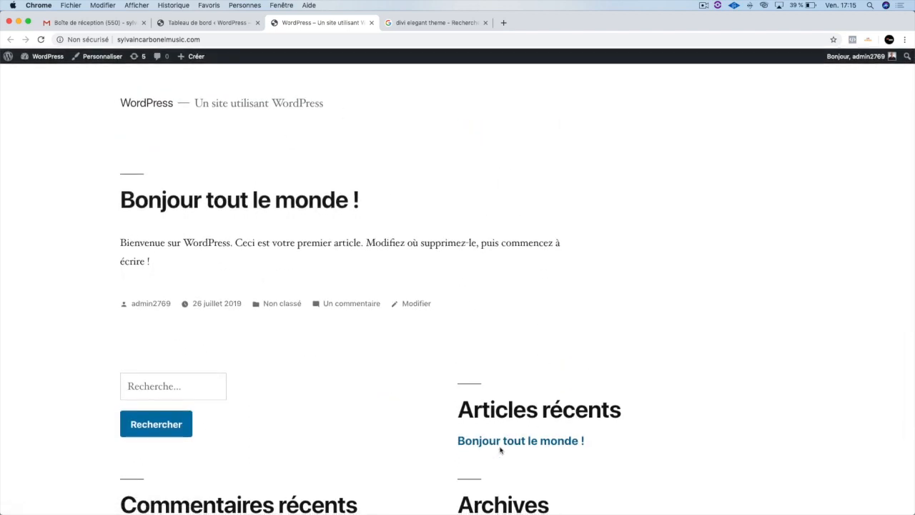
left_click(227, 24)
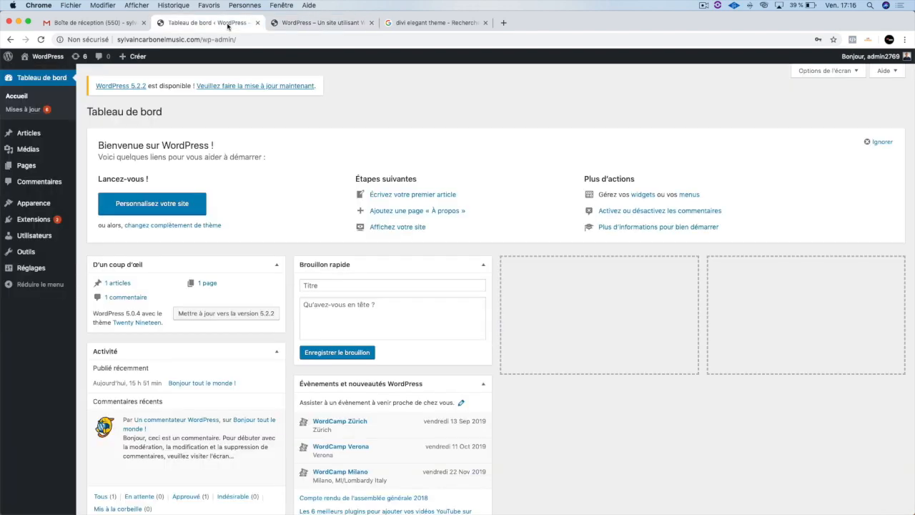
- Examine the dashboard's shortcuts, recent comments and the options offered by the administration sections from Articles to Réglages
mouse_move(46, 61)
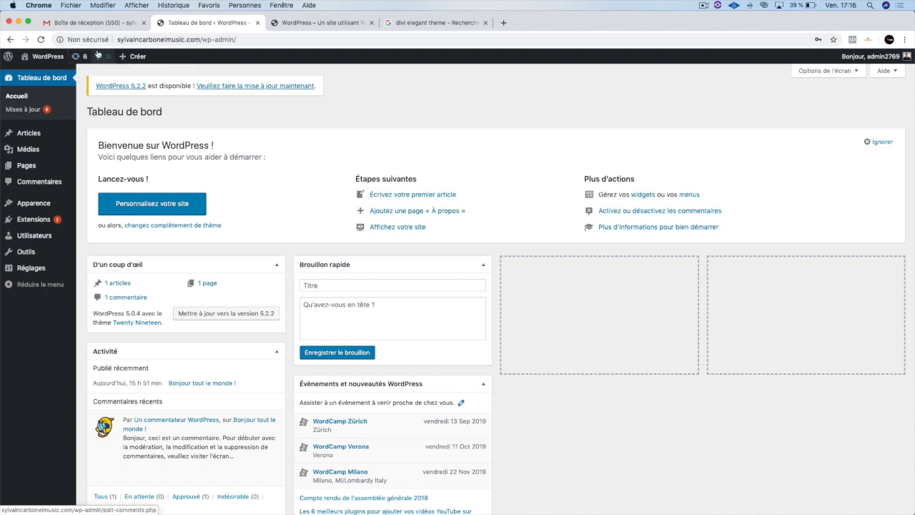
mouse_move(116, 59)
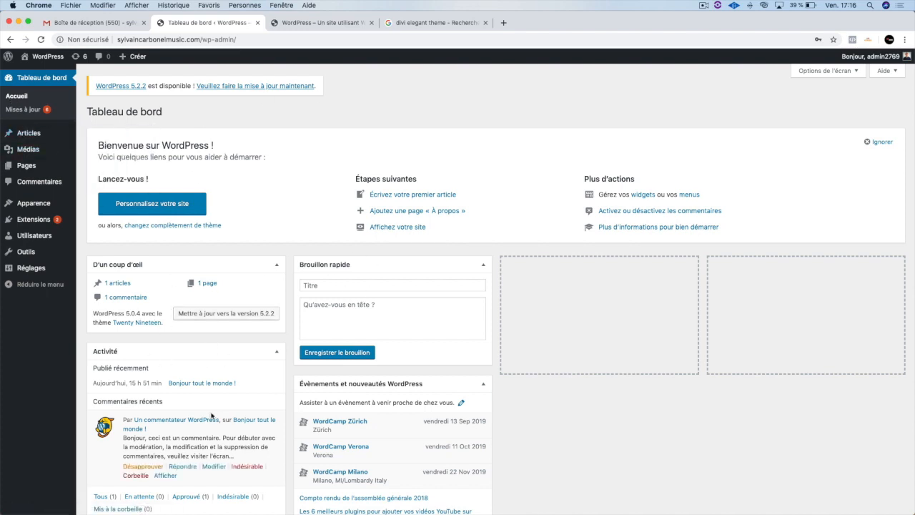
scroll(304, 393, "down", 3)
scroll(300, 394, "up", 3)
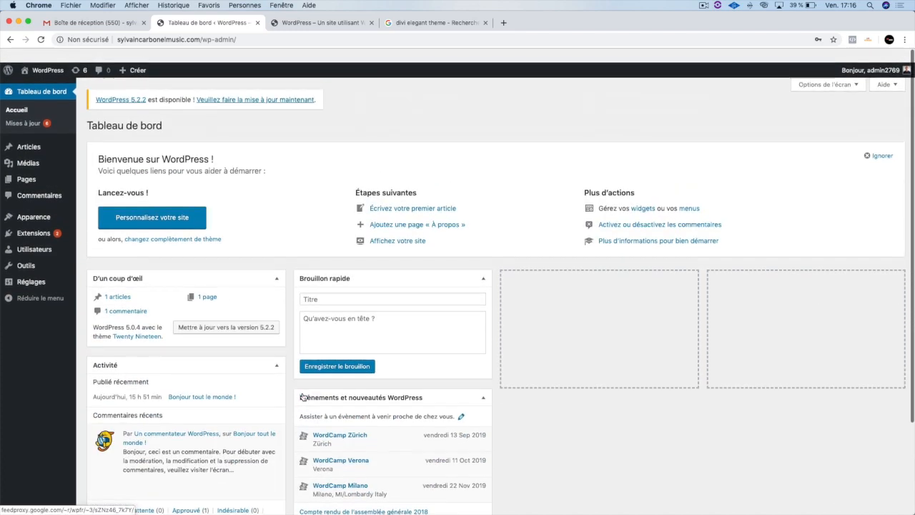
mouse_move(194, 432)
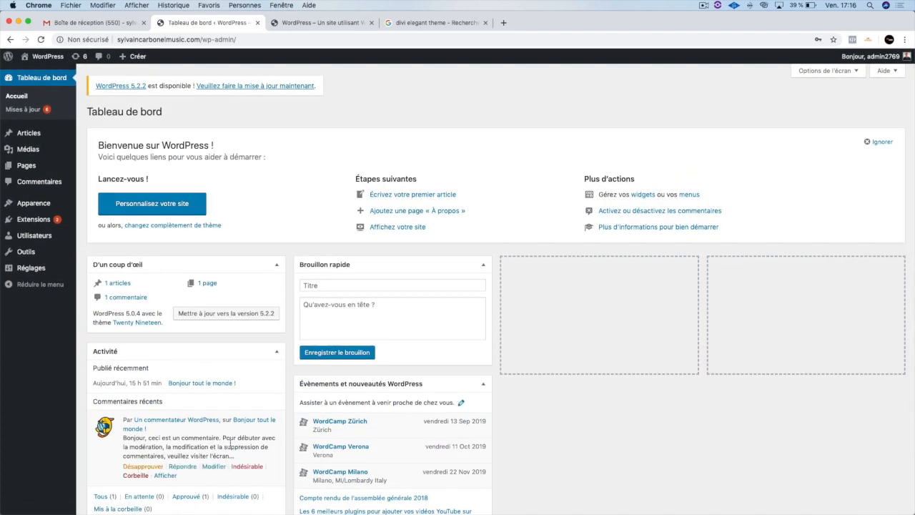
mouse_move(26, 133)
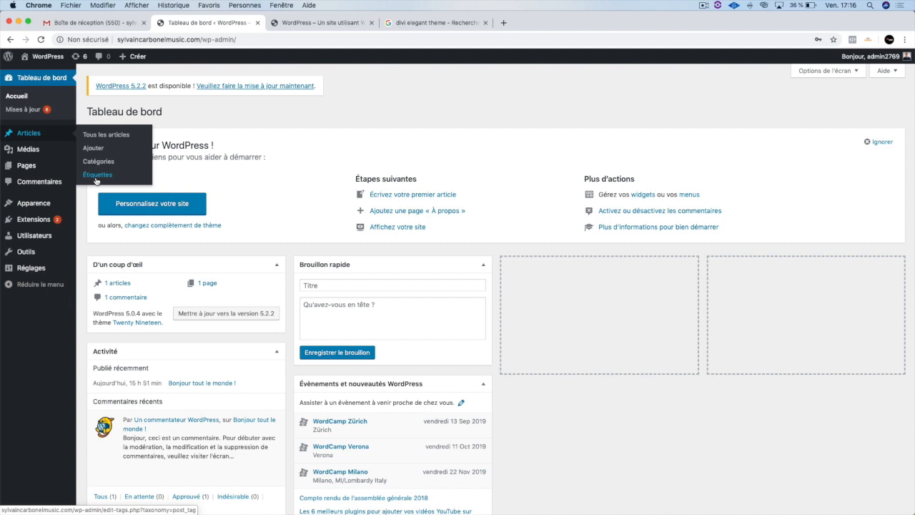
mouse_move(31, 151)
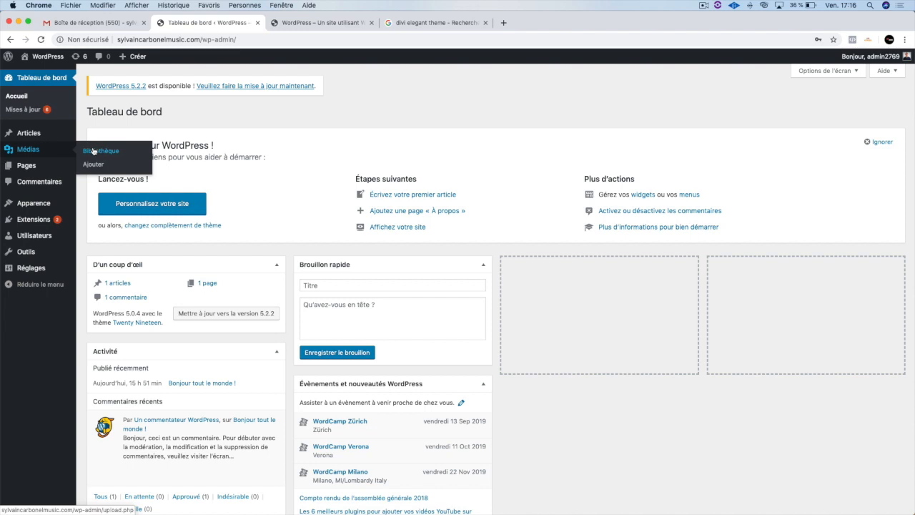
mouse_move(20, 170)
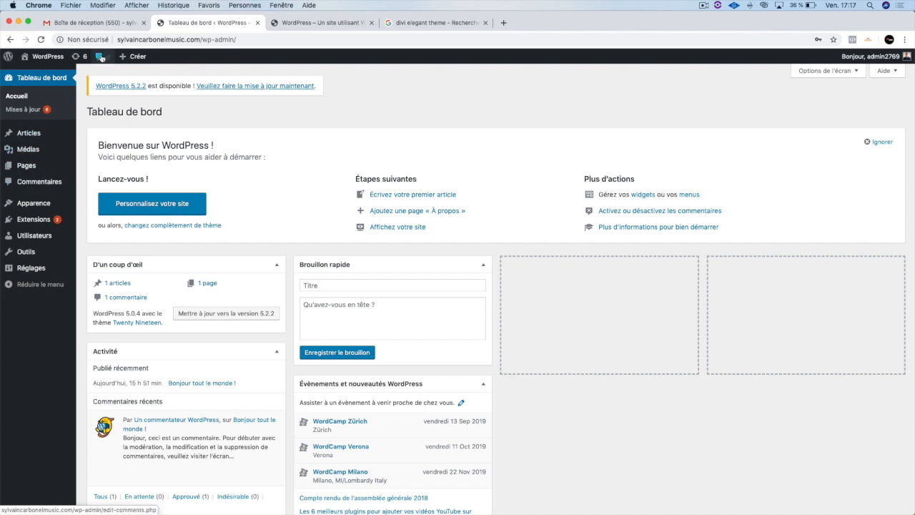
mouse_move(36, 208)
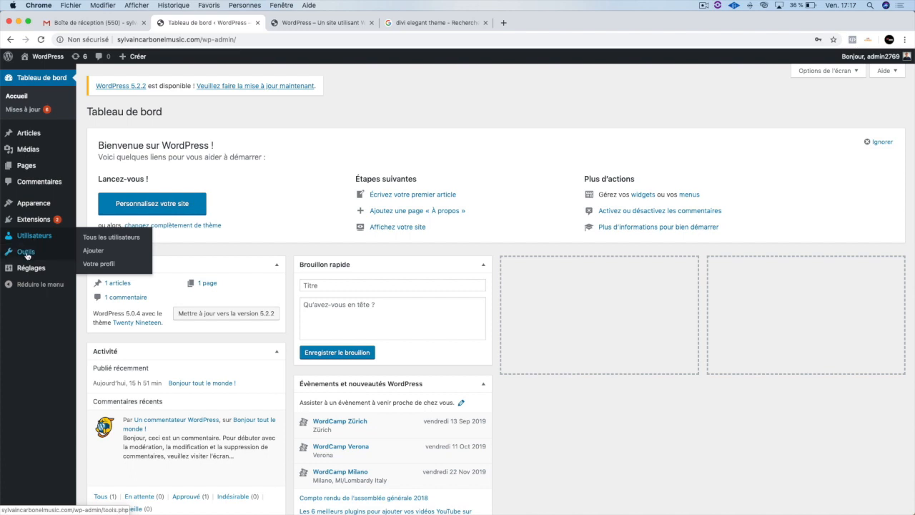
mouse_move(26, 255)
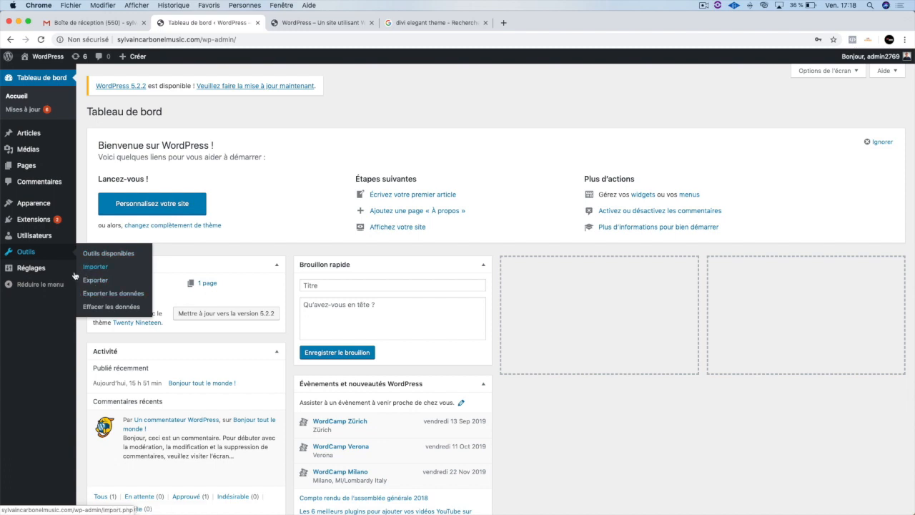
mouse_move(35, 274)
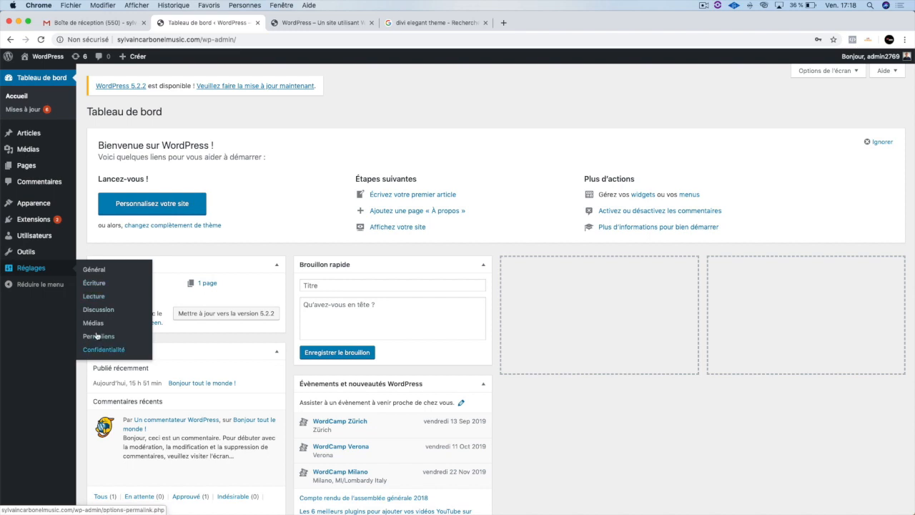
left_click(40, 284)
left_click(8, 252)
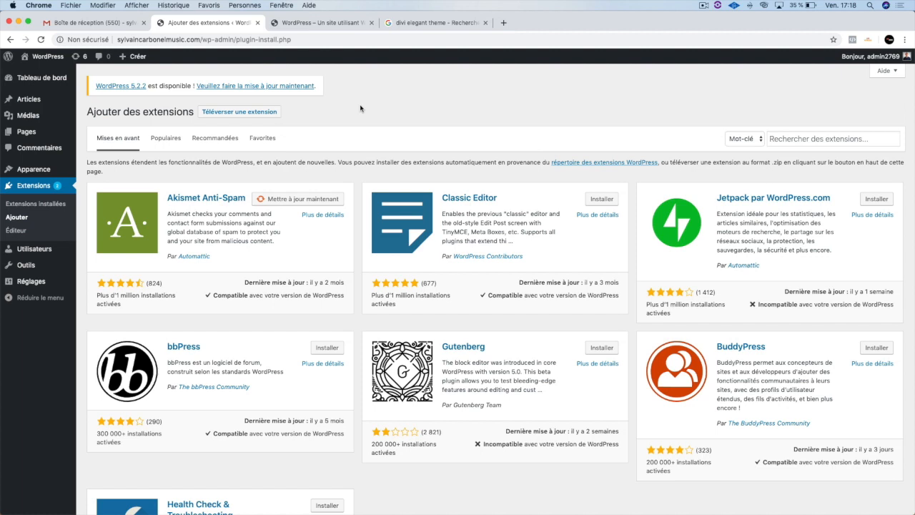
- Open the Elegant Themes page "Divi — The Ultimate WordPress Theme & Visual ..." from the Google results for "divi elegant theme"
left_click(350, 26)
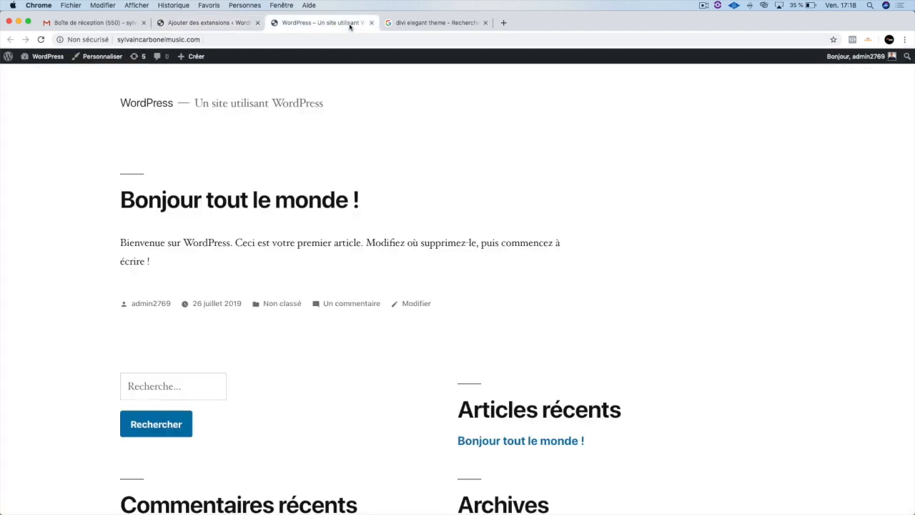
left_click(402, 24)
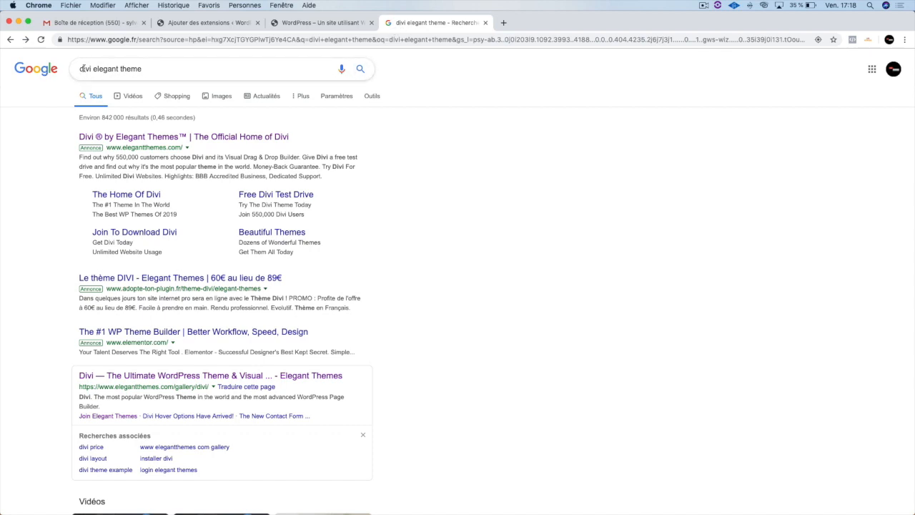
left_click(107, 74)
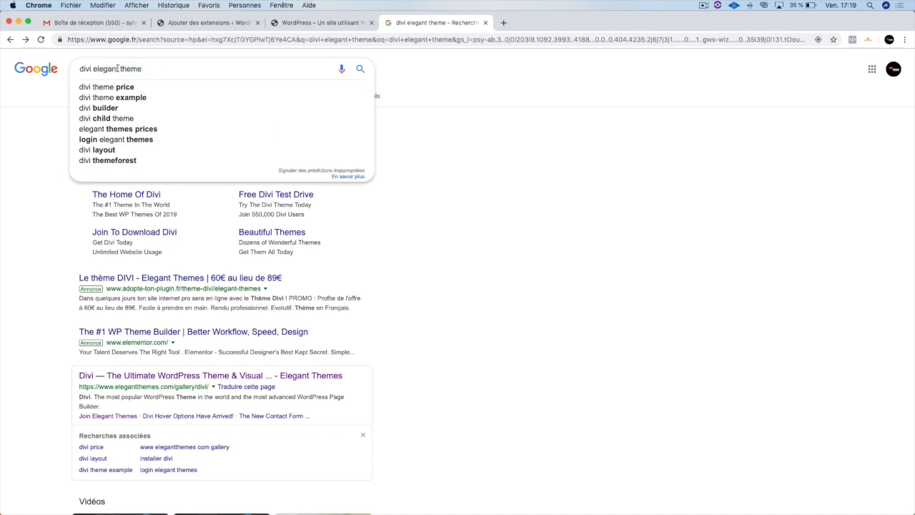
left_click(52, 224)
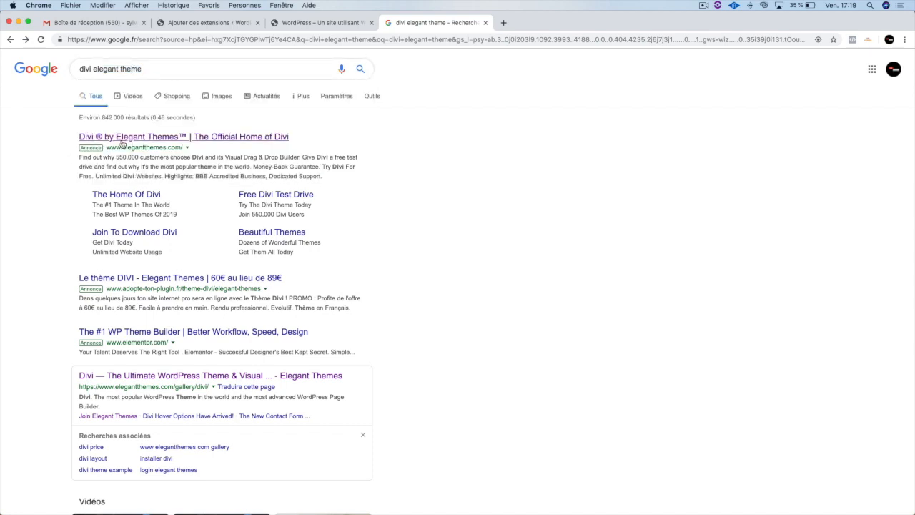
scroll(193, 305, "down", 3)
scroll(192, 305, "down", 2)
scroll(193, 305, "up", 3)
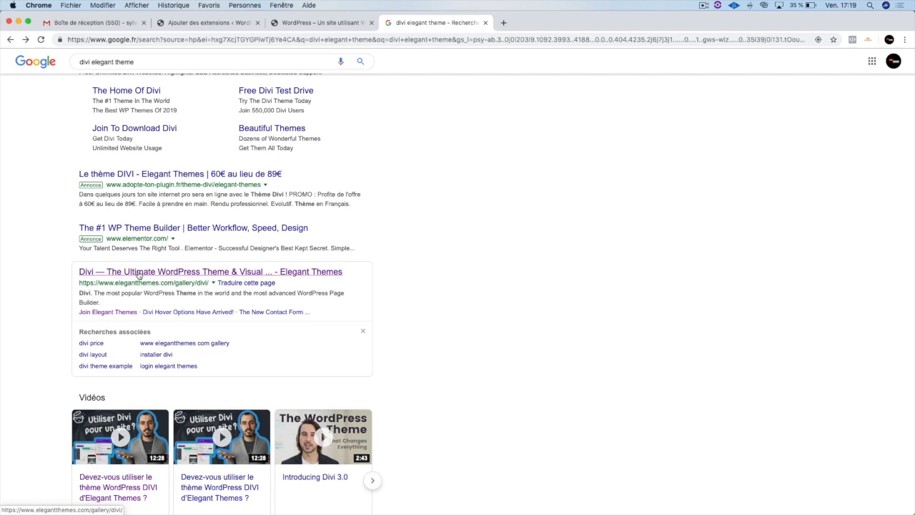
left_click(201, 276)
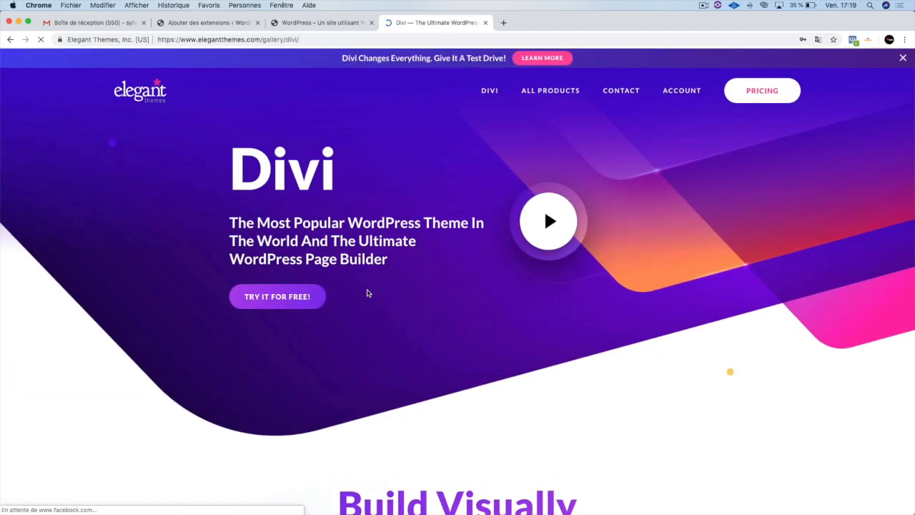
- Review the features and target audiences on the Divi theme page, and return to the WordPress administration
scroll(328, 260, "down", 6)
scroll(329, 261, "down", 2)
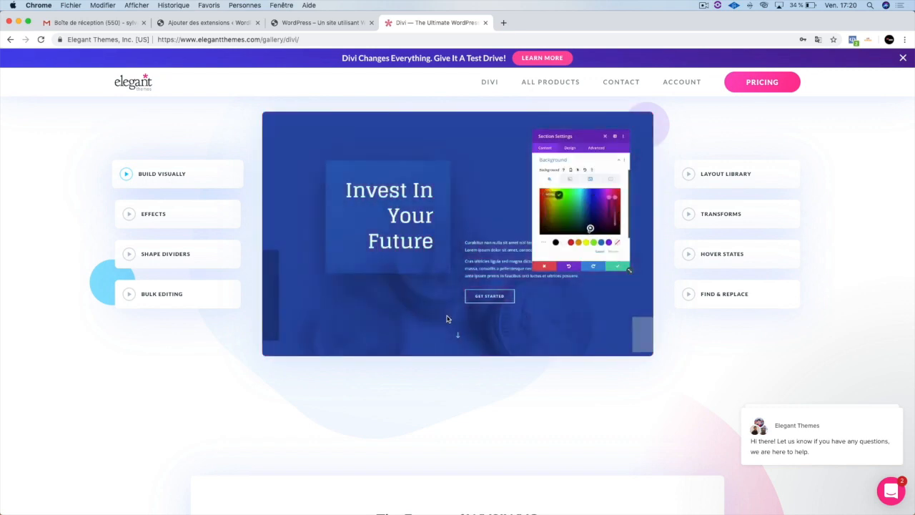
scroll(447, 317, "down", 3)
scroll(448, 318, "down", 5)
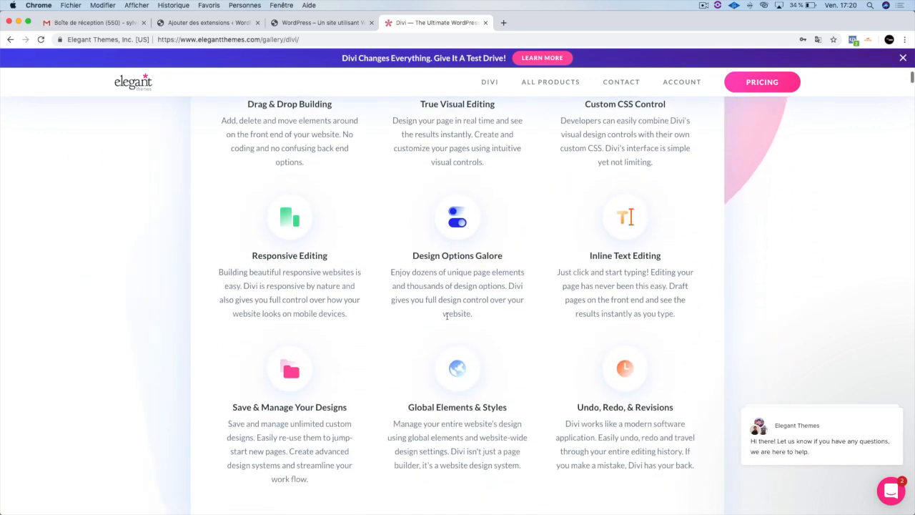
scroll(447, 316, "down", 4)
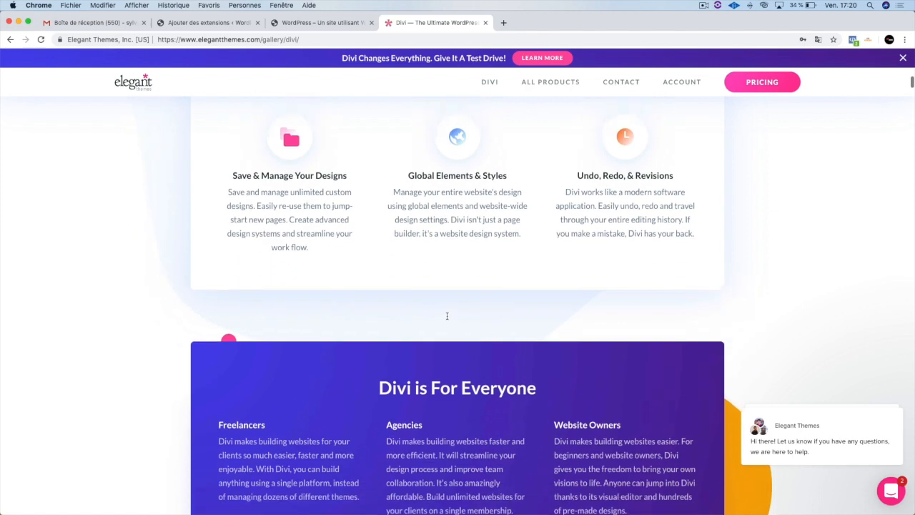
scroll(447, 315, "up", 3)
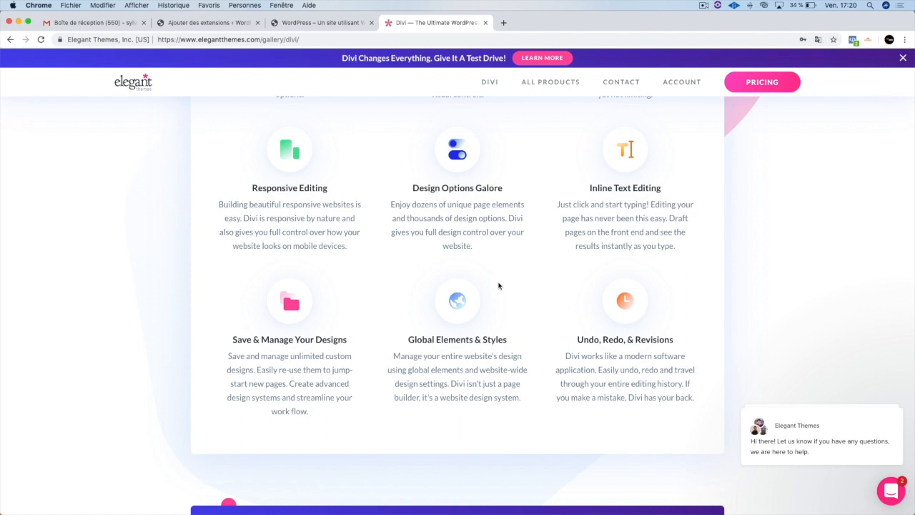
scroll(498, 285, "down", 4)
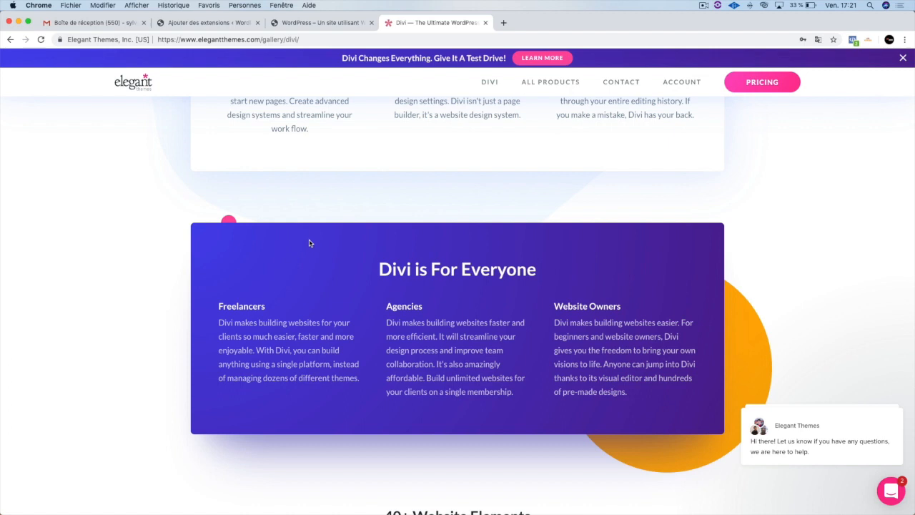
scroll(308, 241, "down", 1)
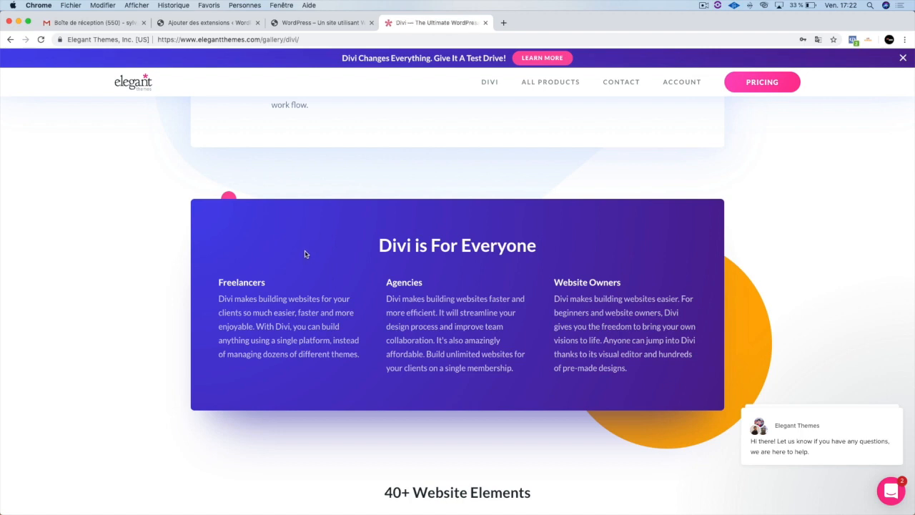
scroll(303, 253, "up", 5)
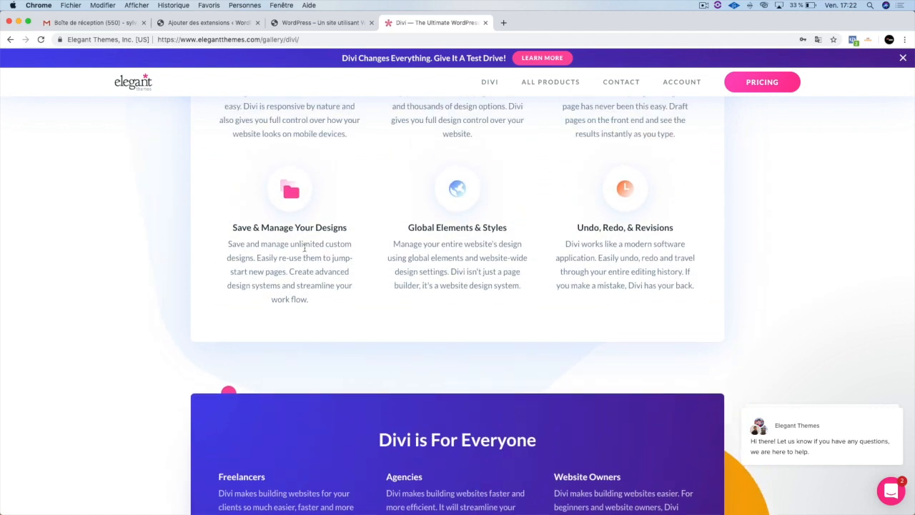
scroll(258, 109, "up", 15)
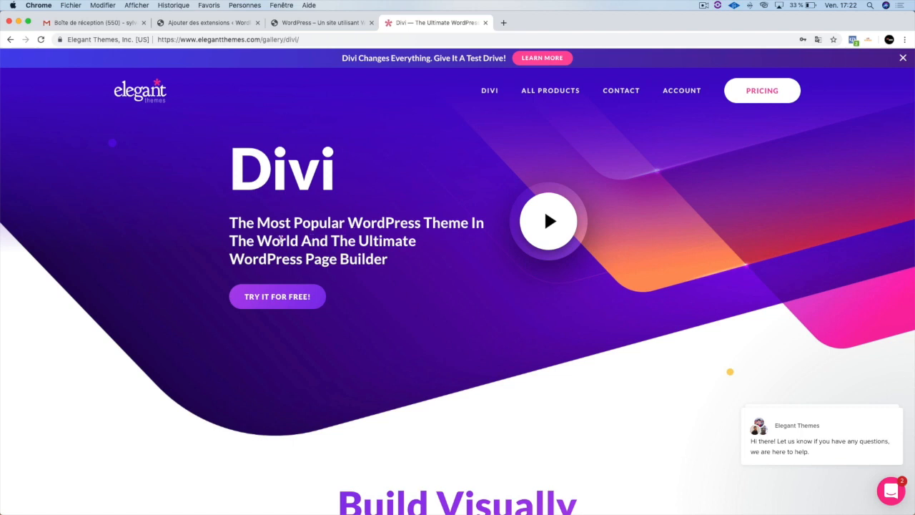
left_click(321, 22)
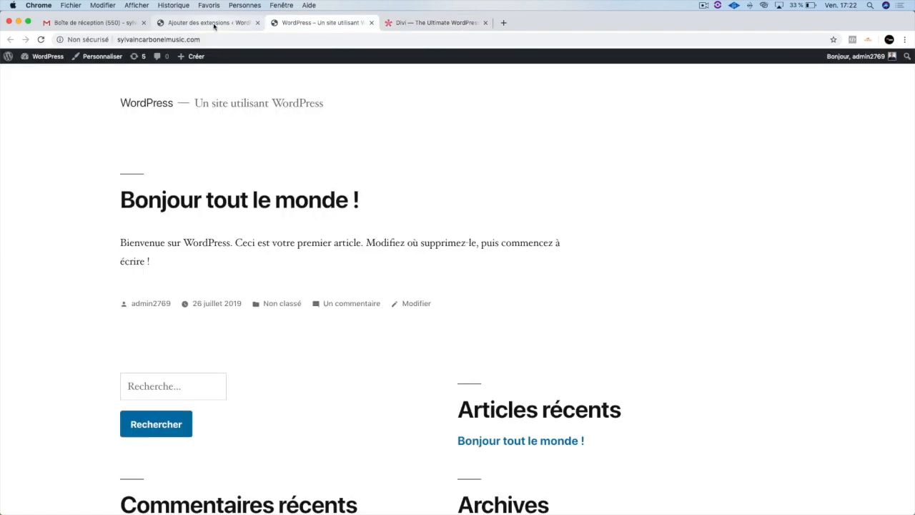
left_click(207, 22)
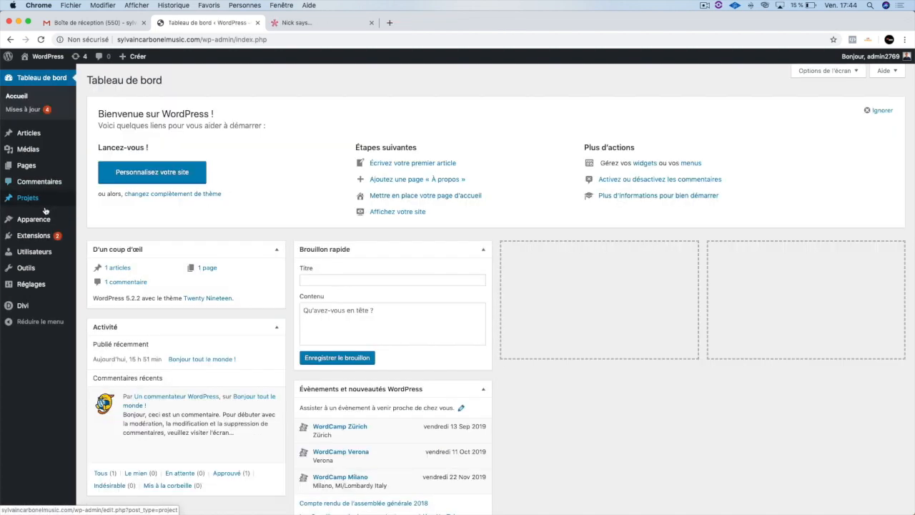
- Upload the theme archive Divi (1).zip from the Téléchargements folder and install it on the site
mouse_move(44, 220)
left_click(93, 223)
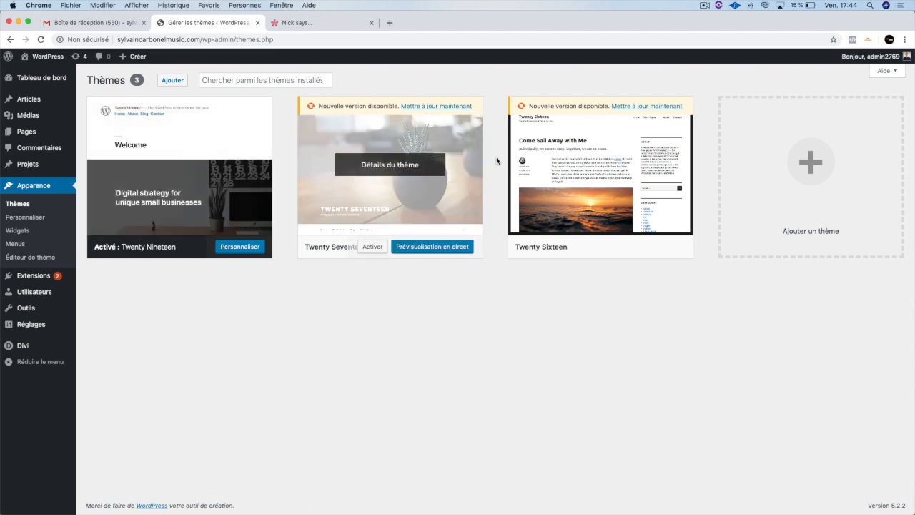
left_click(797, 185)
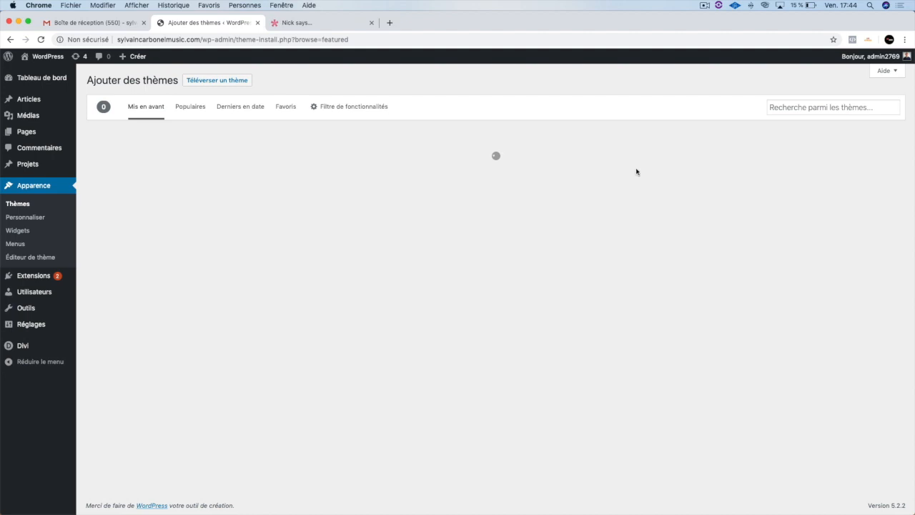
left_click(218, 81)
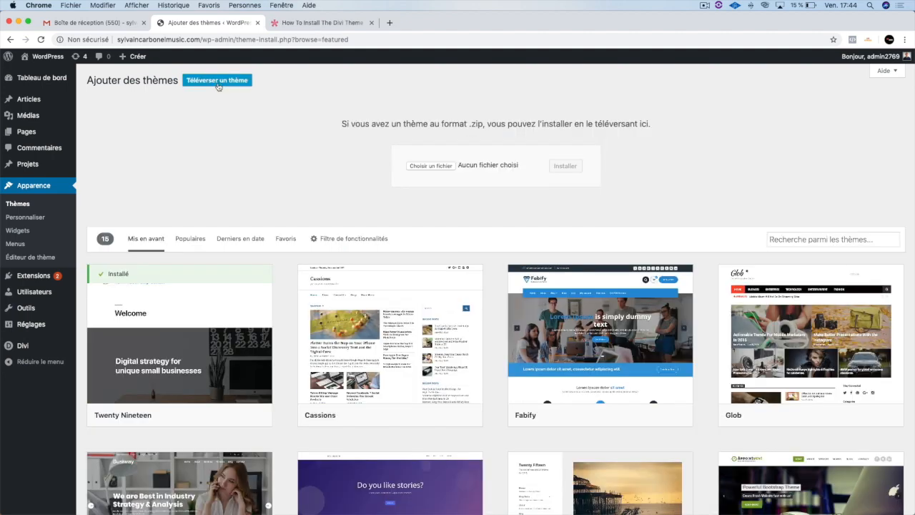
left_click(435, 166)
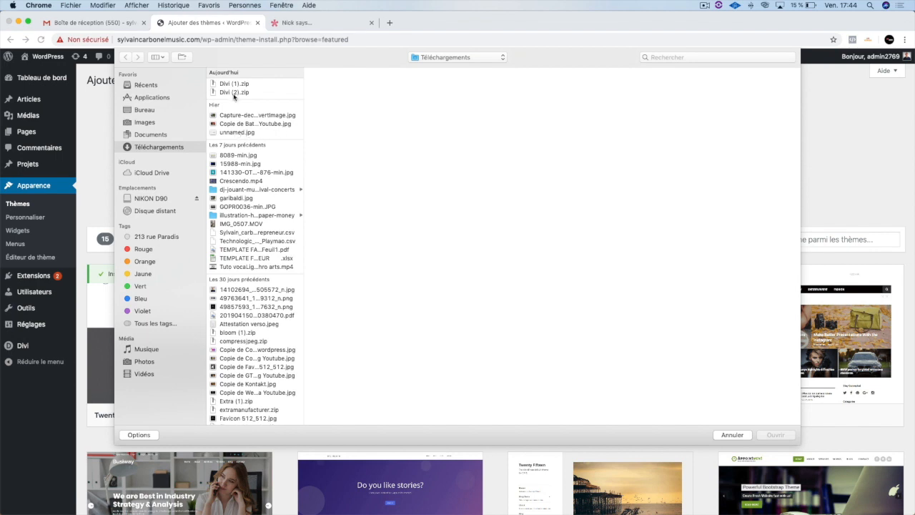
left_click(235, 84)
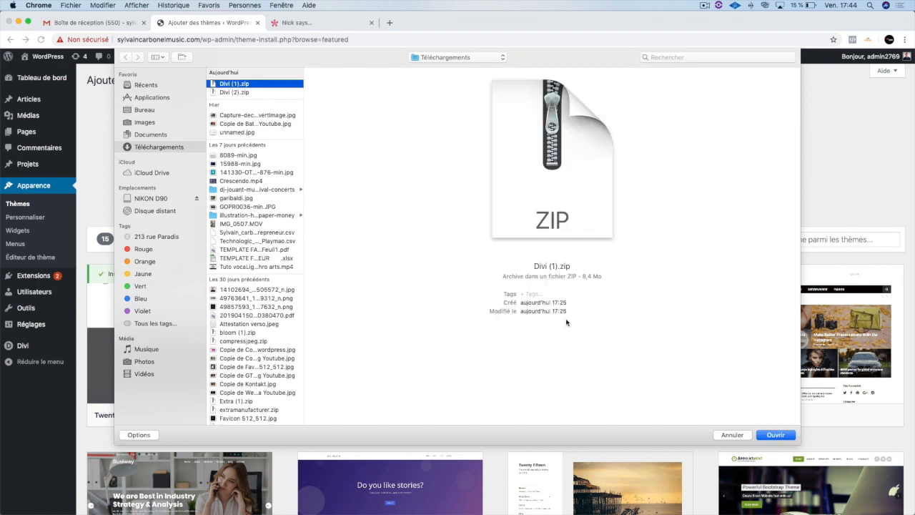
left_click(773, 434)
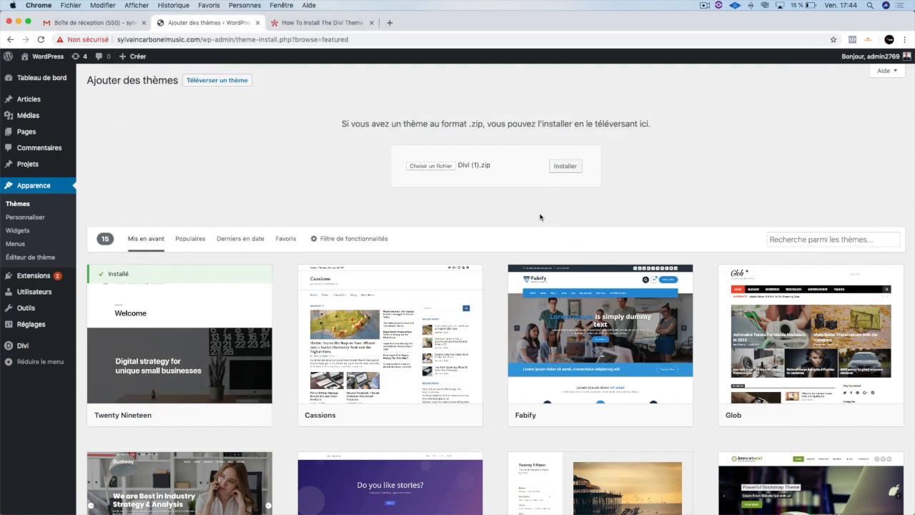
left_click(564, 167)
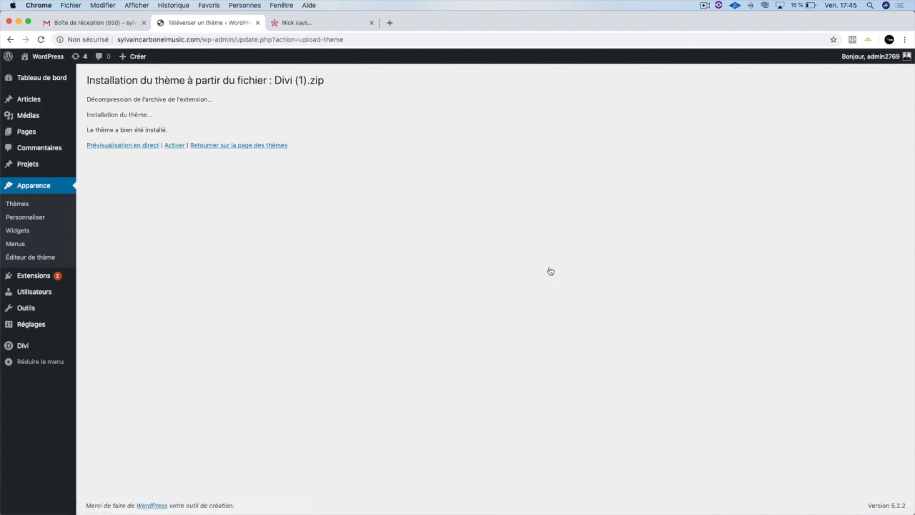
- Activate the installed Divi theme, view its theme details and close them
left_click(172, 145)
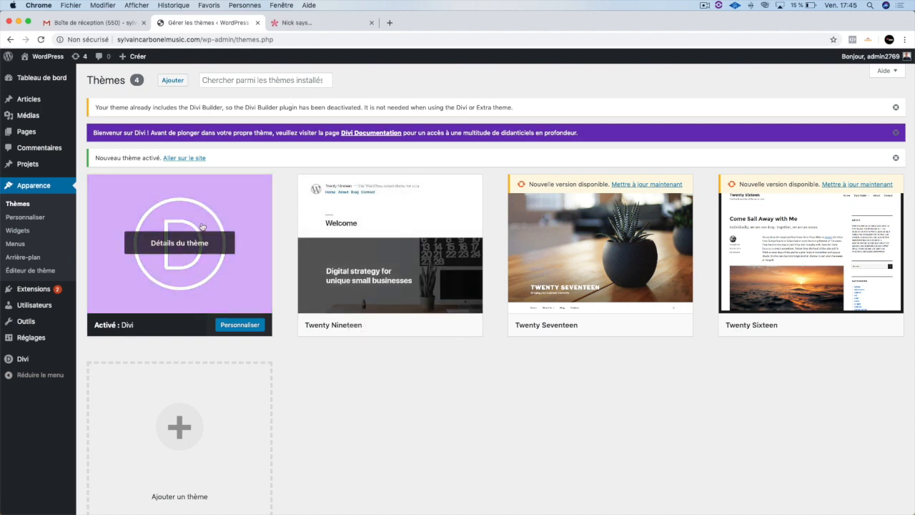
left_click(165, 249)
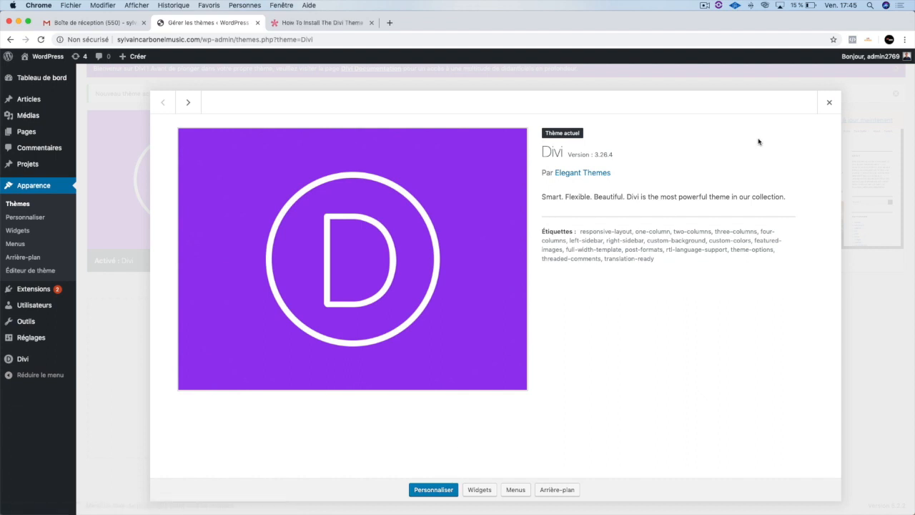
left_click(829, 104)
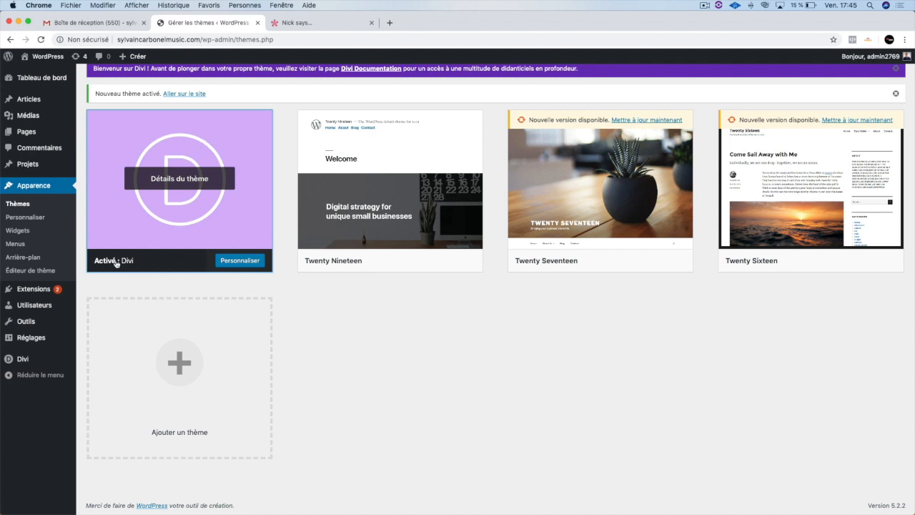
- Open the page for adding new extensions to the site
mouse_move(24, 289)
left_click(90, 303)
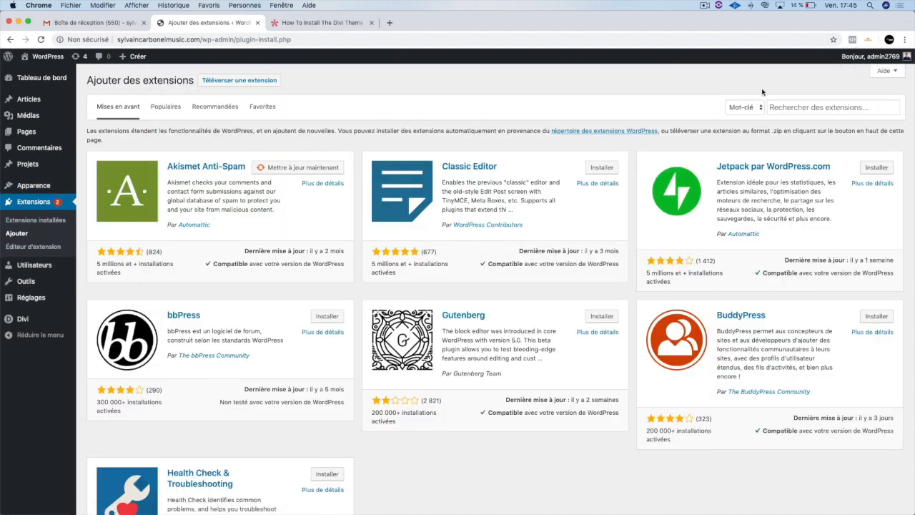
left_click(258, 83)
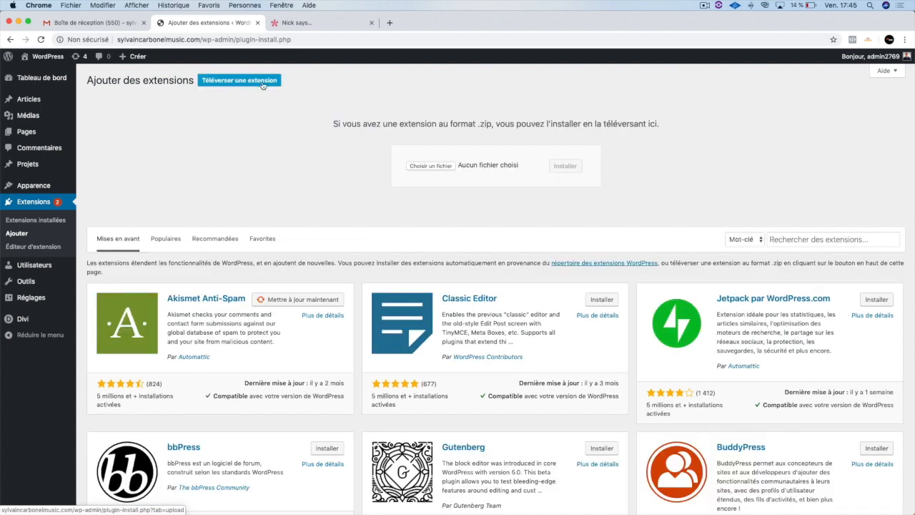
left_click(438, 167)
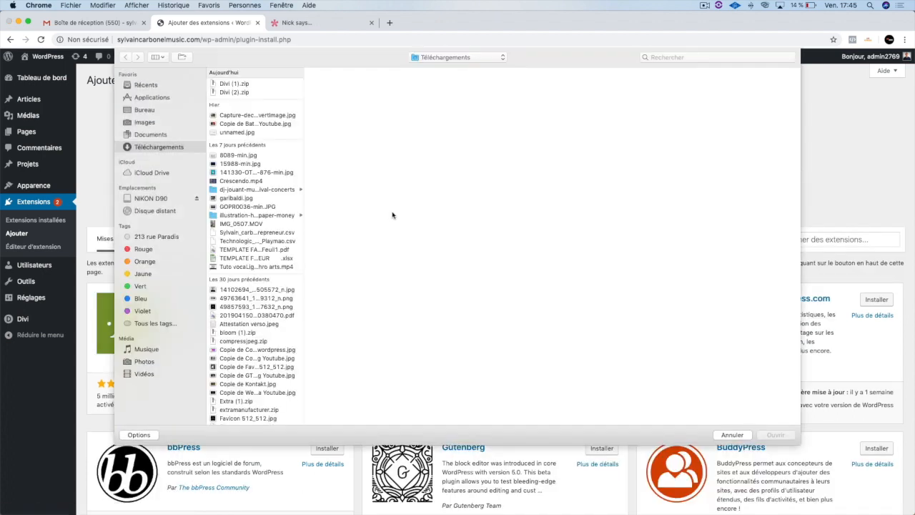
scroll(245, 245, "down", 15)
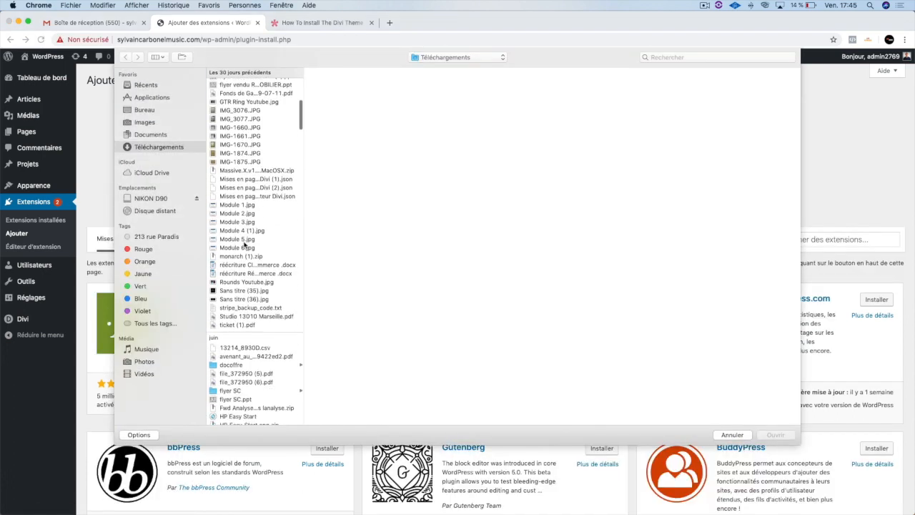
scroll(244, 244, "down", 8)
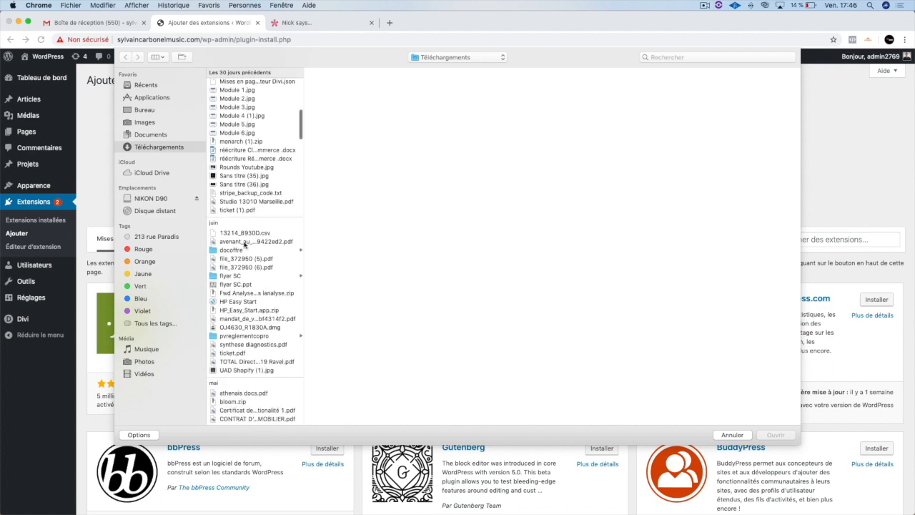
scroll(243, 245, "down", 10)
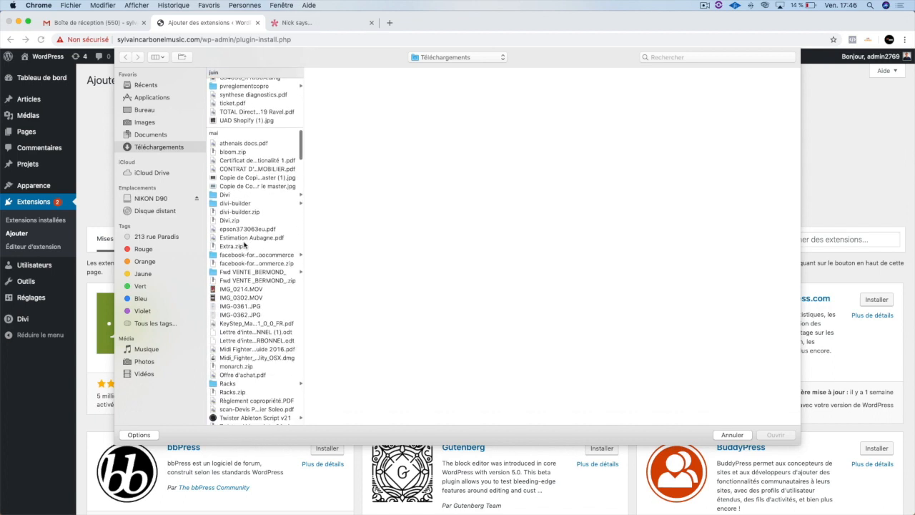
left_click(246, 213)
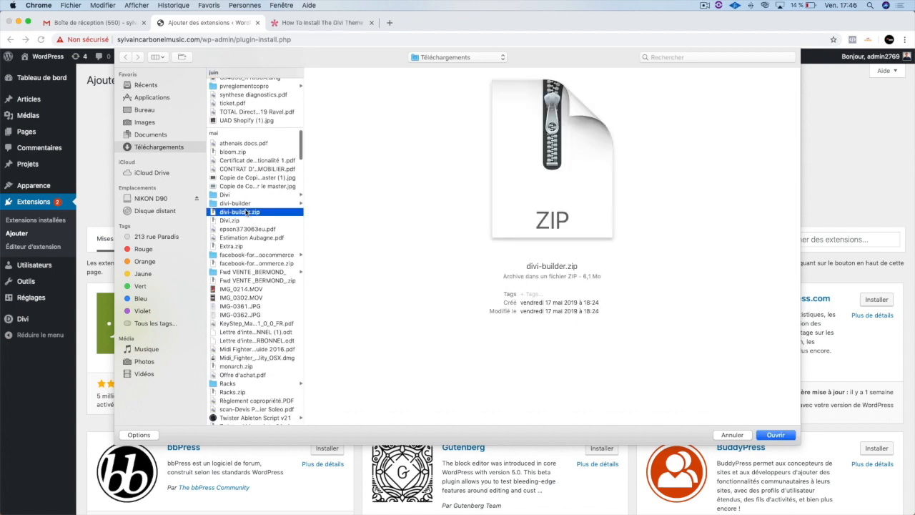
left_click(744, 436)
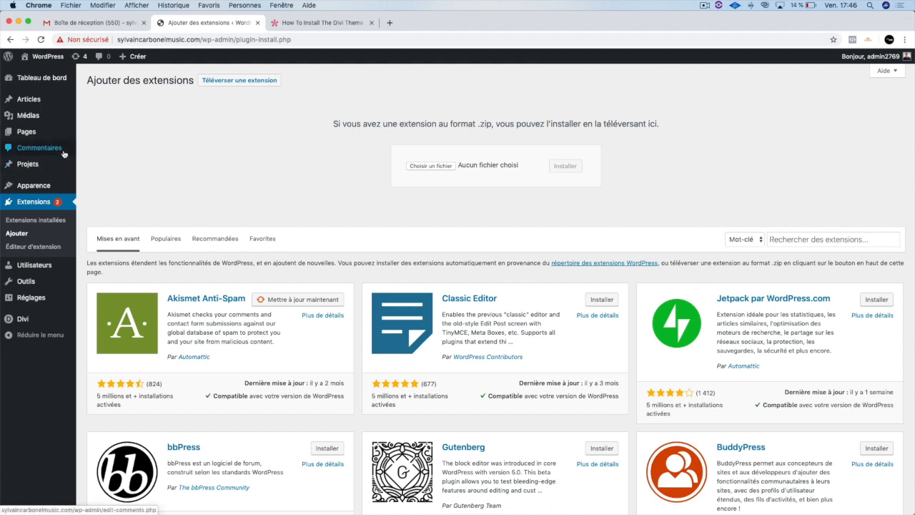
- Install the extension Jetpack par WordPress.com from the featured extensions and activate it
mouse_move(62, 139)
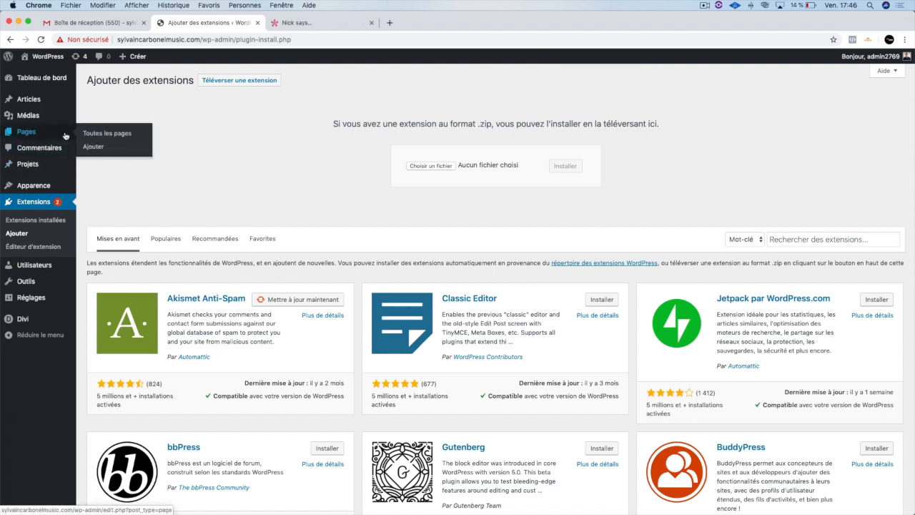
mouse_move(41, 165)
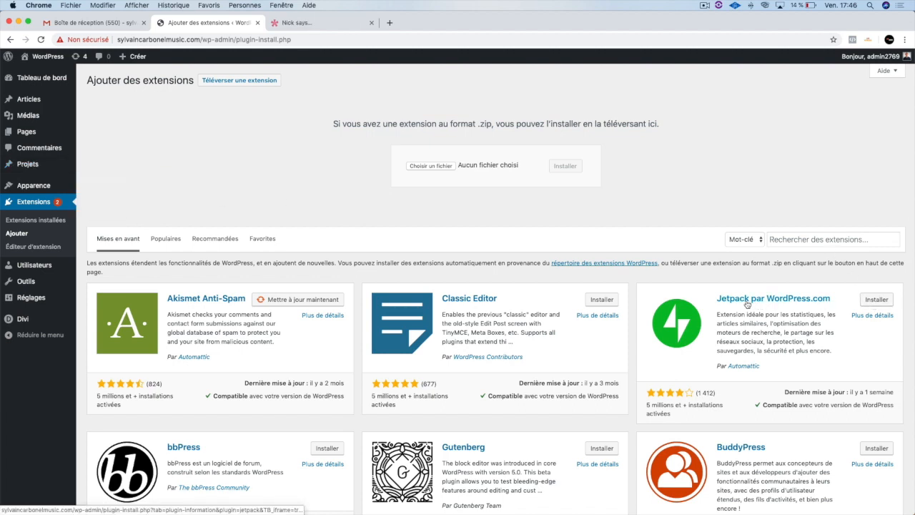
left_click(859, 300)
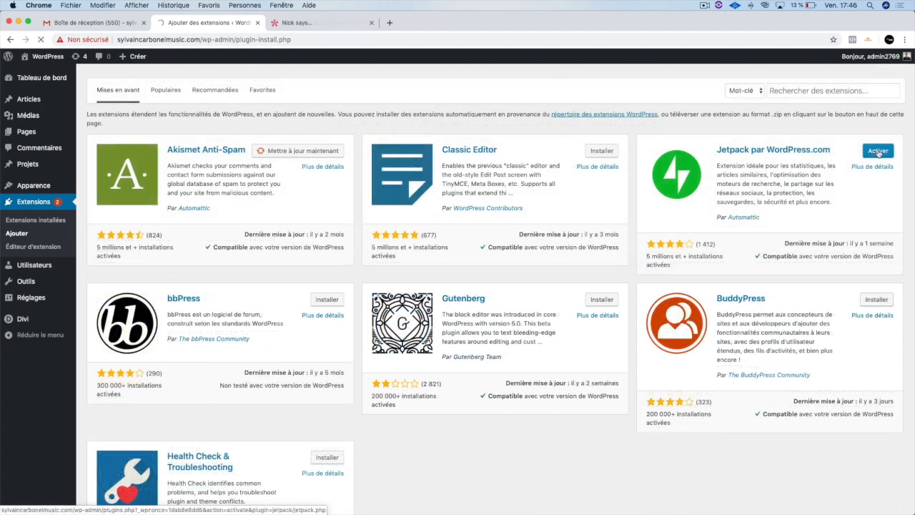
left_click(879, 151)
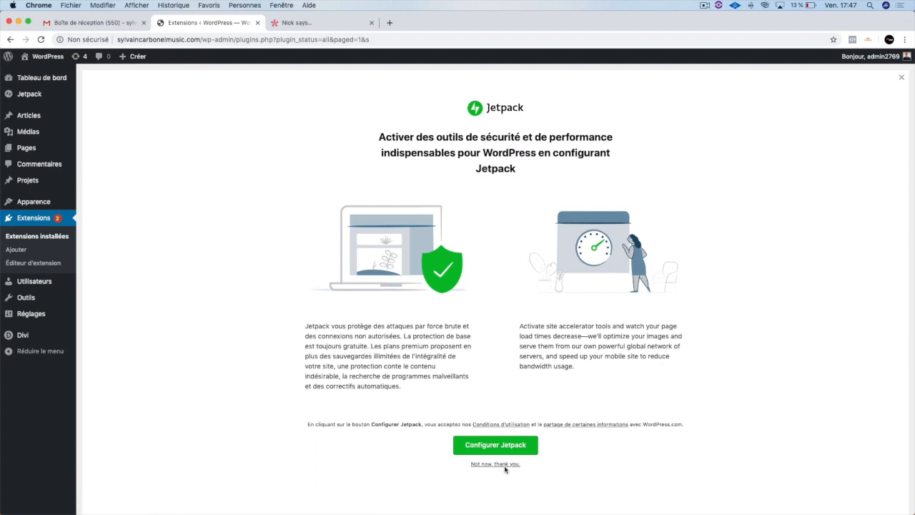
- Start the Jetpack configuration and approve the site's connection to the signed-in WordPress.com account
left_click(502, 448)
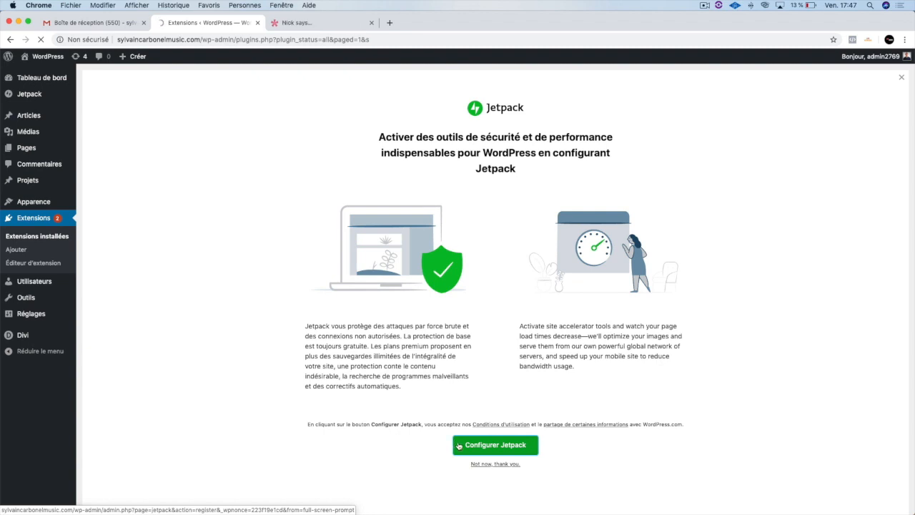
left_click(461, 442)
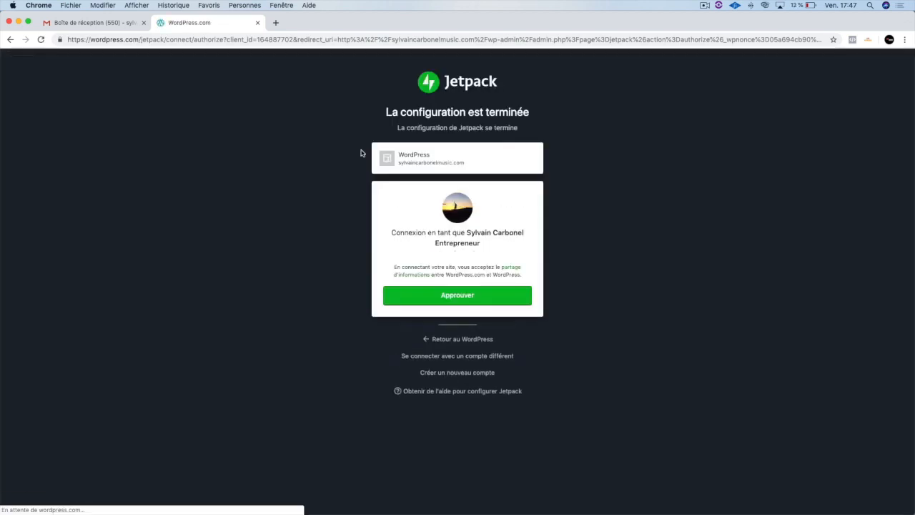
left_click(481, 296)
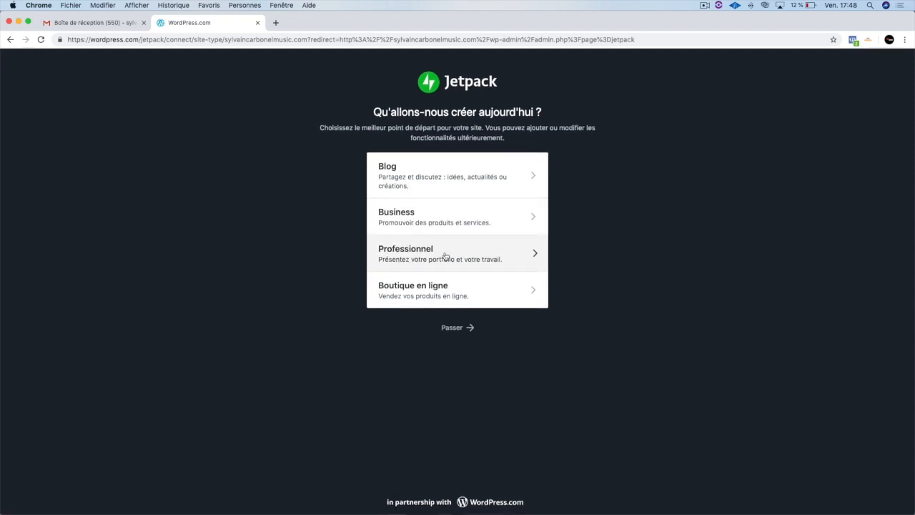
- Answer the Jetpack setup questions with site type Professionnel, topic Producteur de musique and configured for Moi-même
left_click(413, 257)
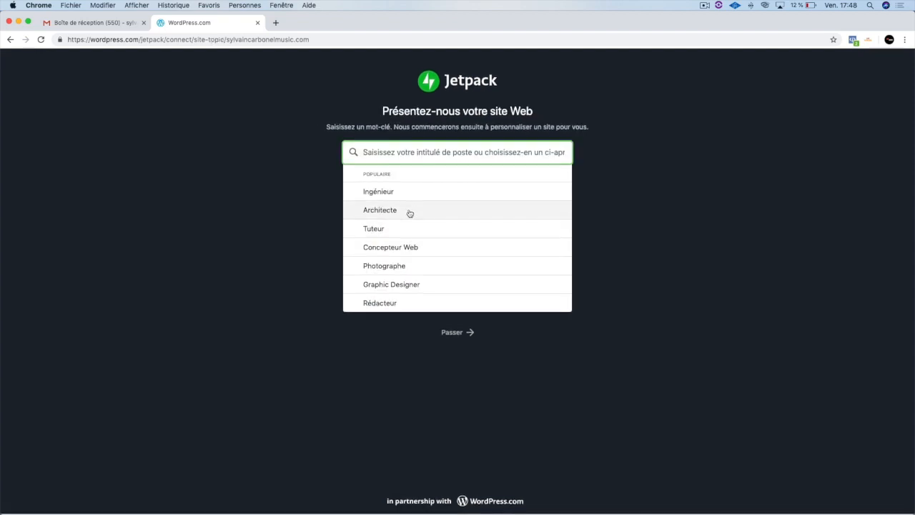
type("musique")
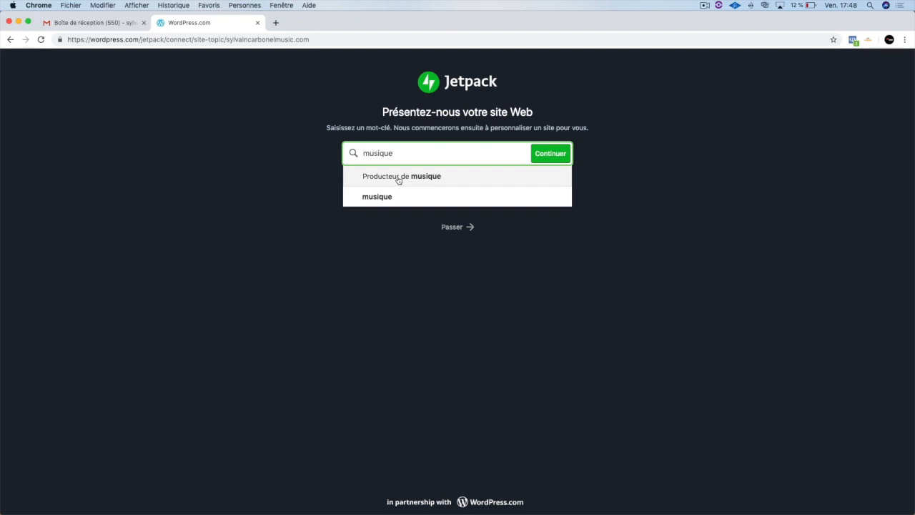
left_click(399, 176)
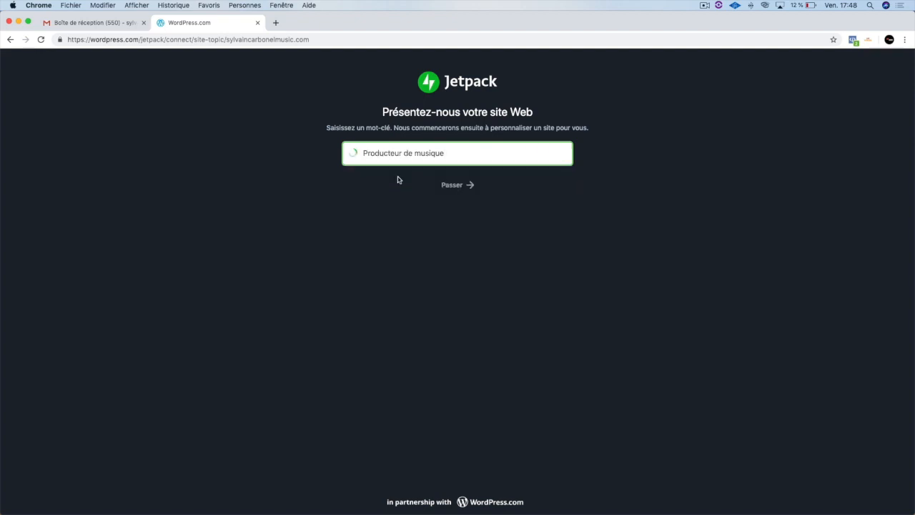
left_click(536, 161)
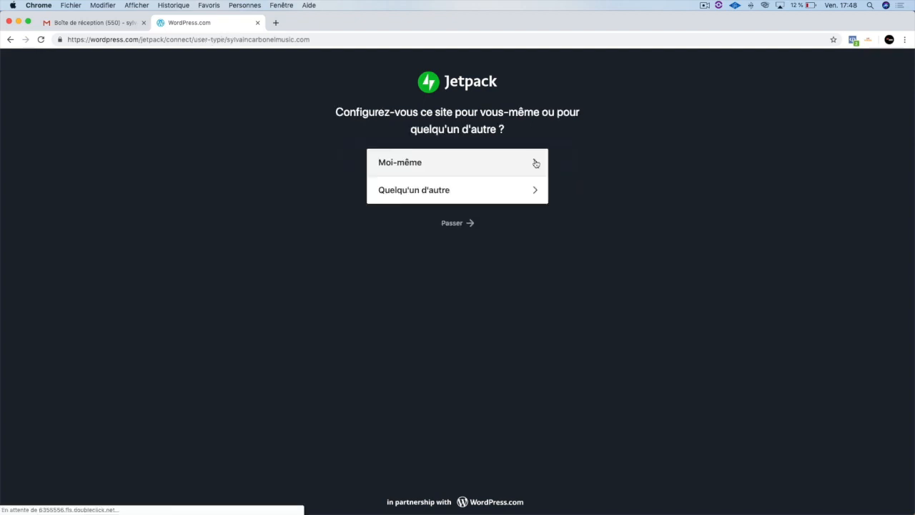
left_click(456, 163)
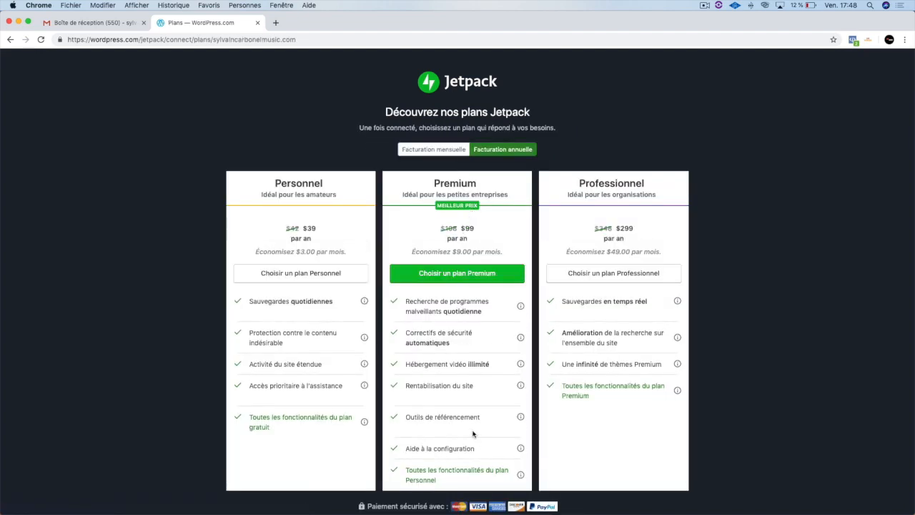
- Start Jetpack with the free plan instead of a paid one and continue past the welcome message
scroll(472, 433, "down", 5)
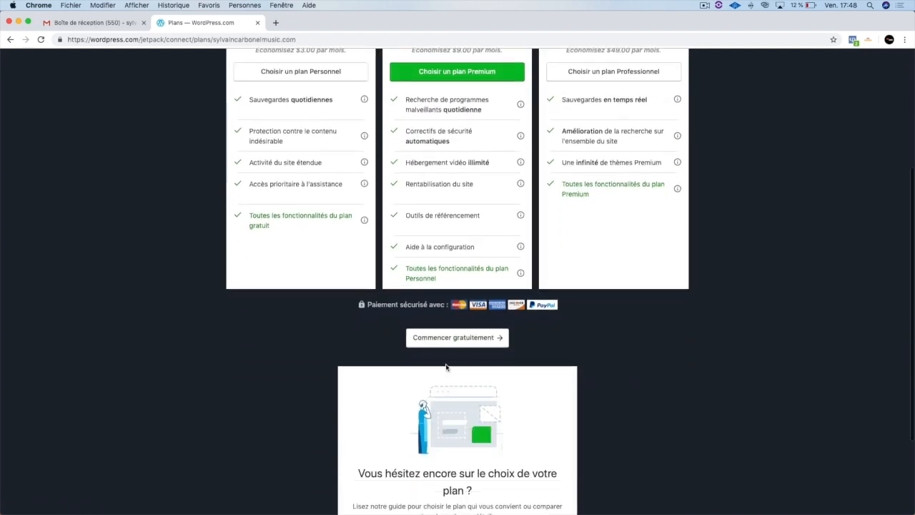
left_click(447, 340)
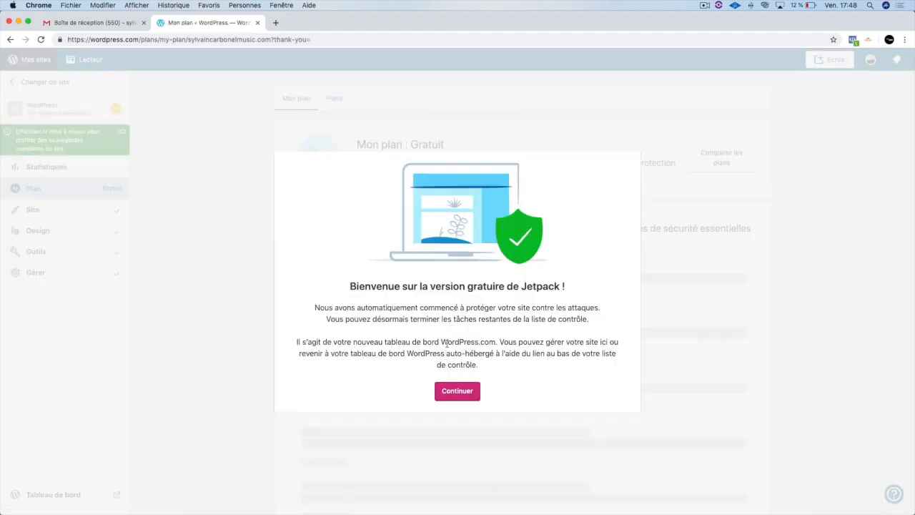
left_click(458, 392)
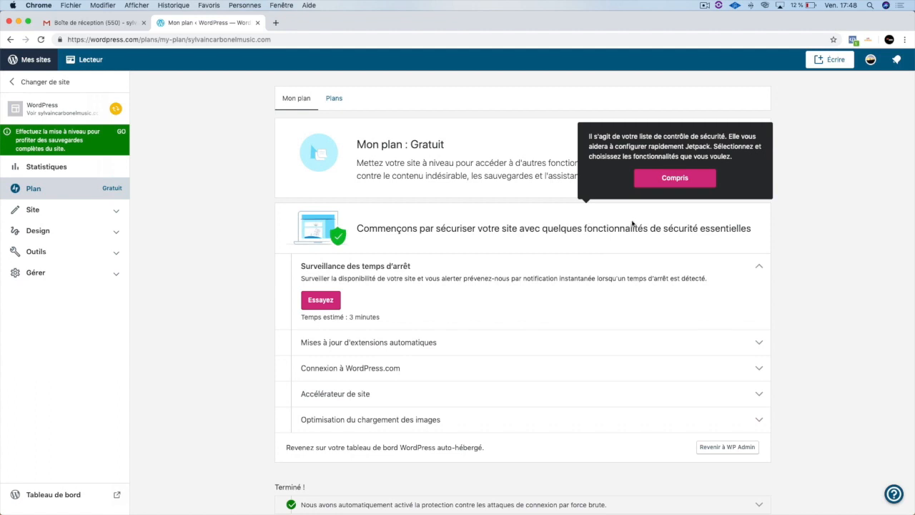
- Dismiss the security checklist tip and look through the essential security features offered on the plan page
left_click(665, 184)
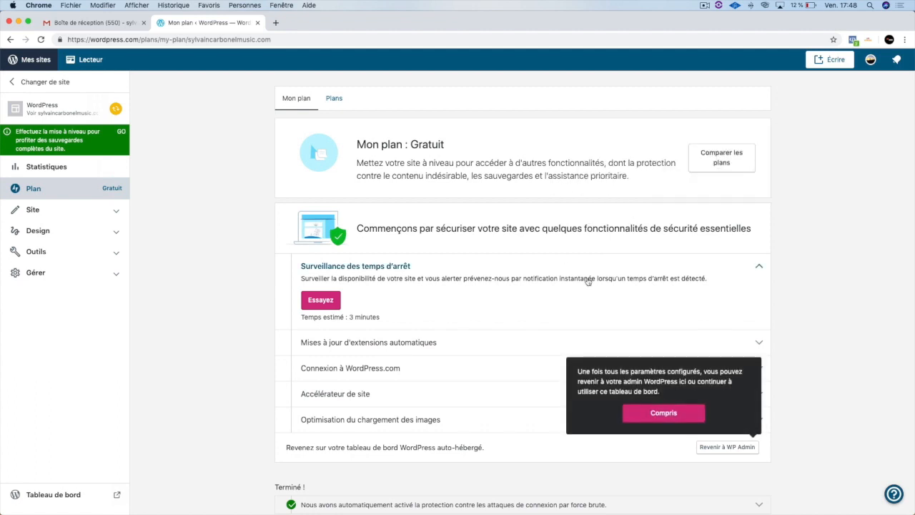
scroll(249, 293, "down", 4)
scroll(225, 292, "down", 7)
scroll(221, 290, "up", 10)
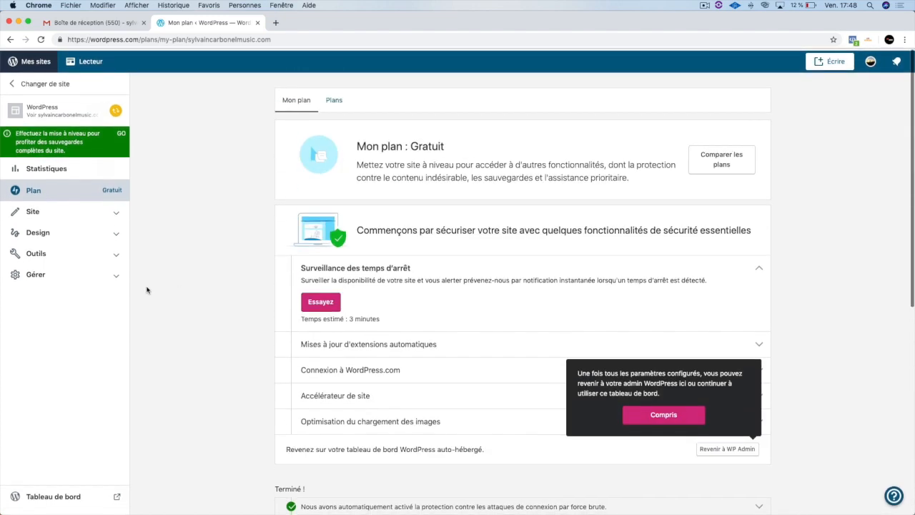
- Leave the WordPress.com pages for the connected site and open its own administration dashboard
left_click(36, 63)
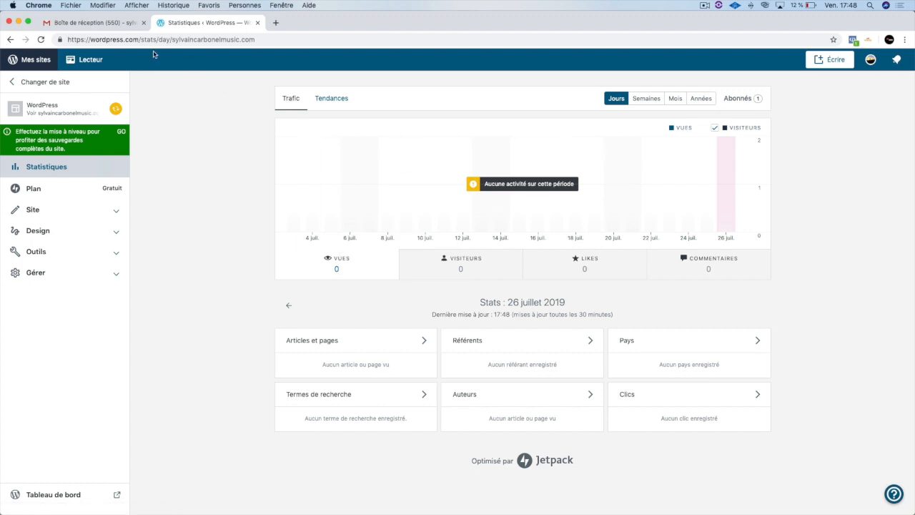
left_click(30, 60)
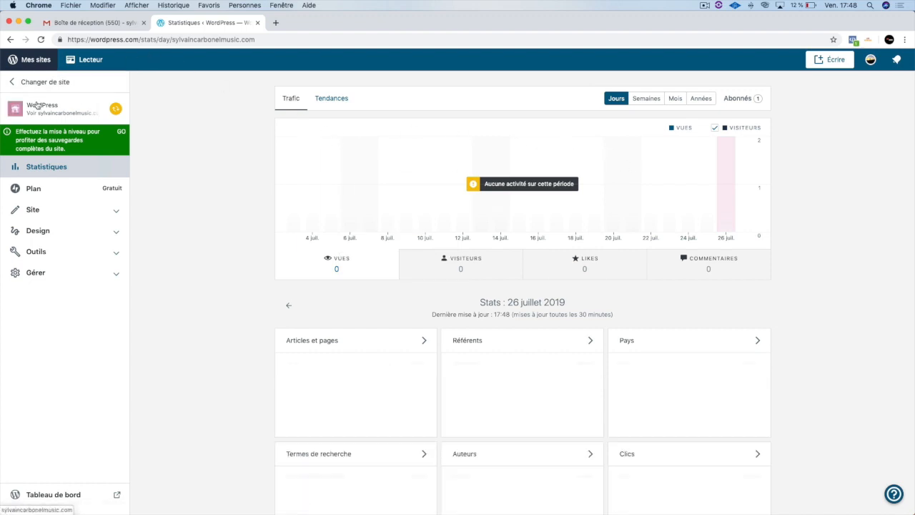
left_click(37, 104)
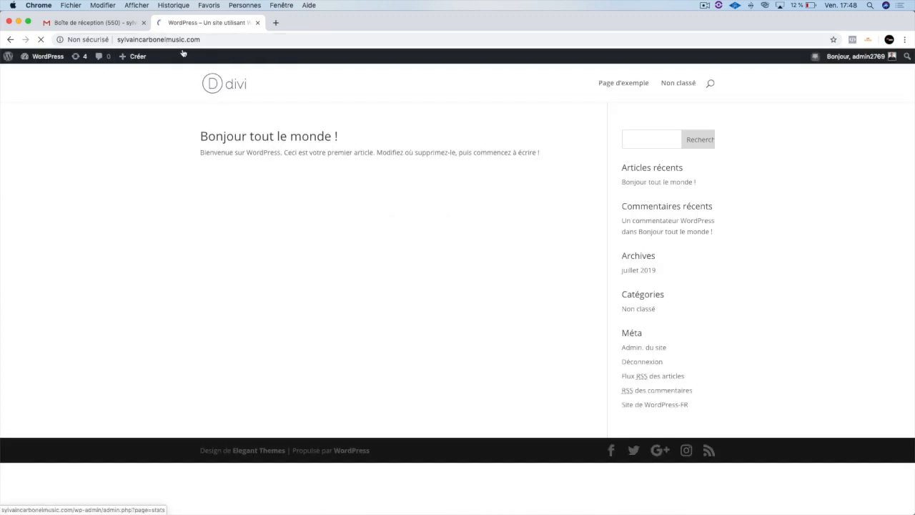
left_click(52, 70)
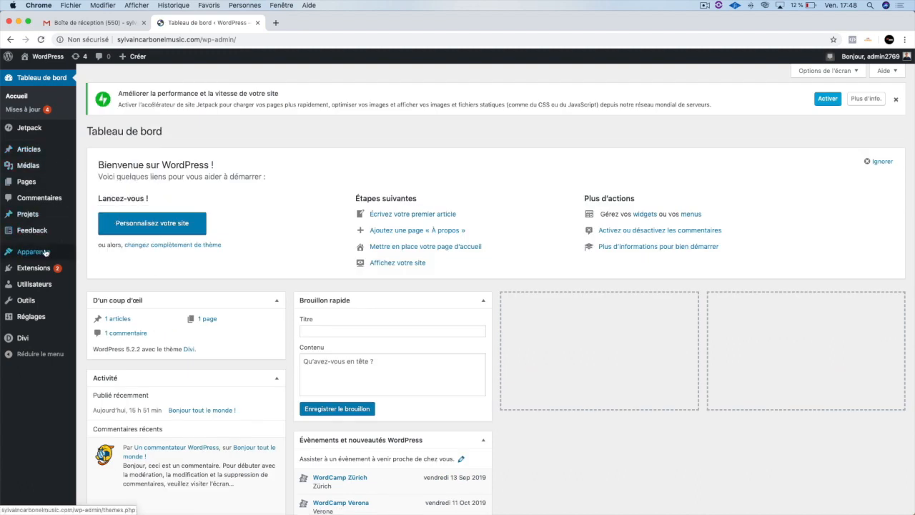
- Open the active Divi theme for customization from the installed themes and publish it
mouse_move(45, 252)
left_click(87, 254)
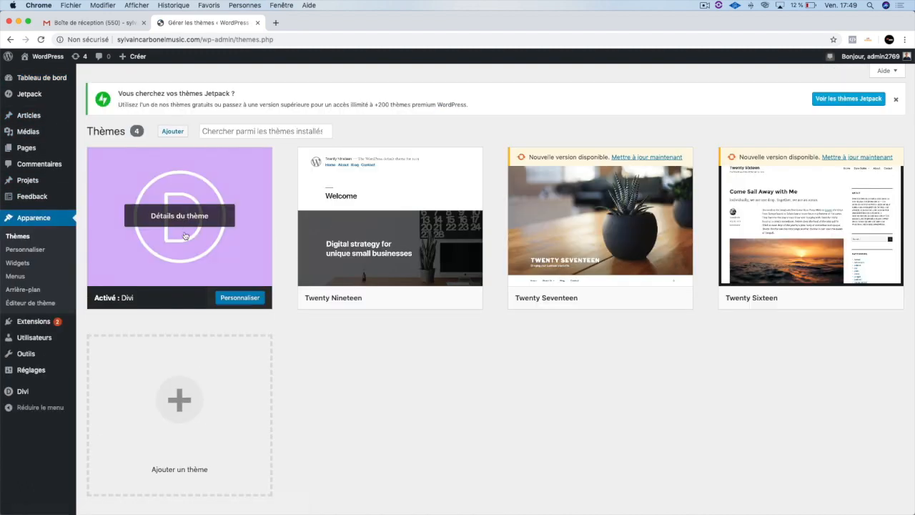
left_click(227, 297)
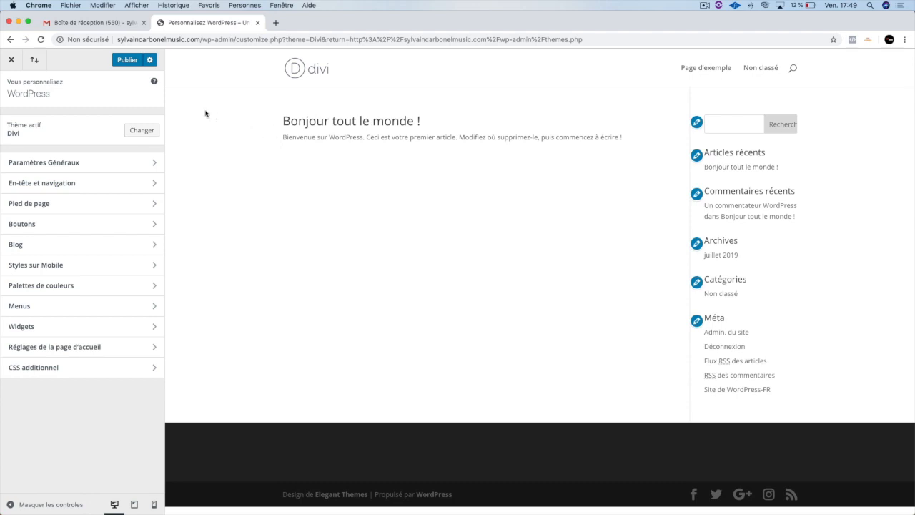
left_click(124, 63)
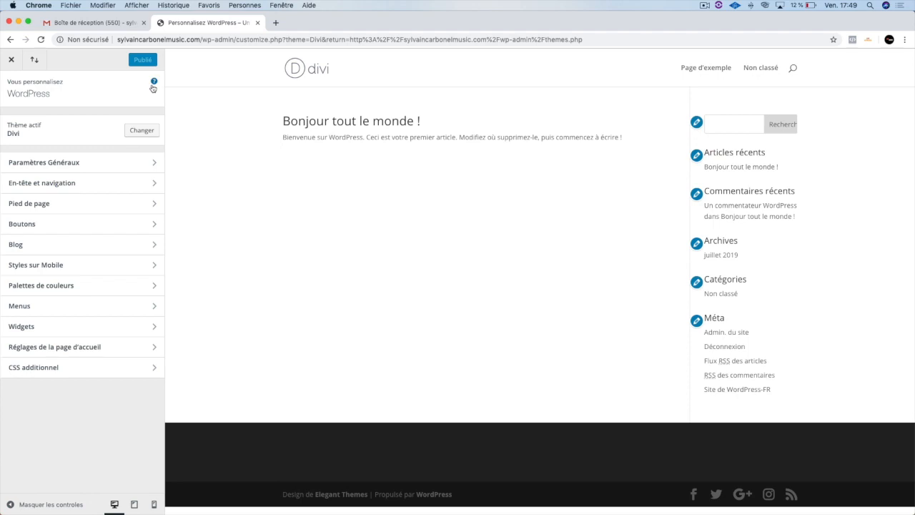
- Set the site title to the artist's full name followed by Music, and the slogan to Fresh Music Only
left_click(107, 166)
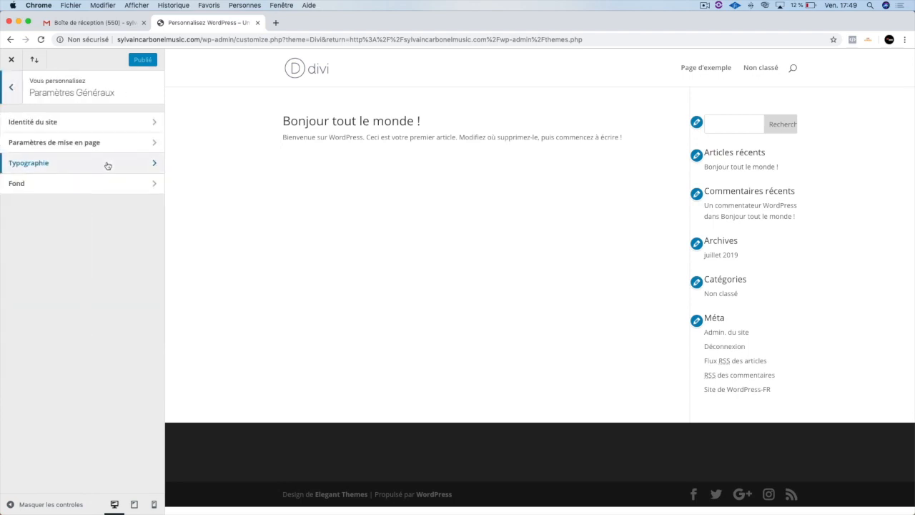
left_click(72, 122)
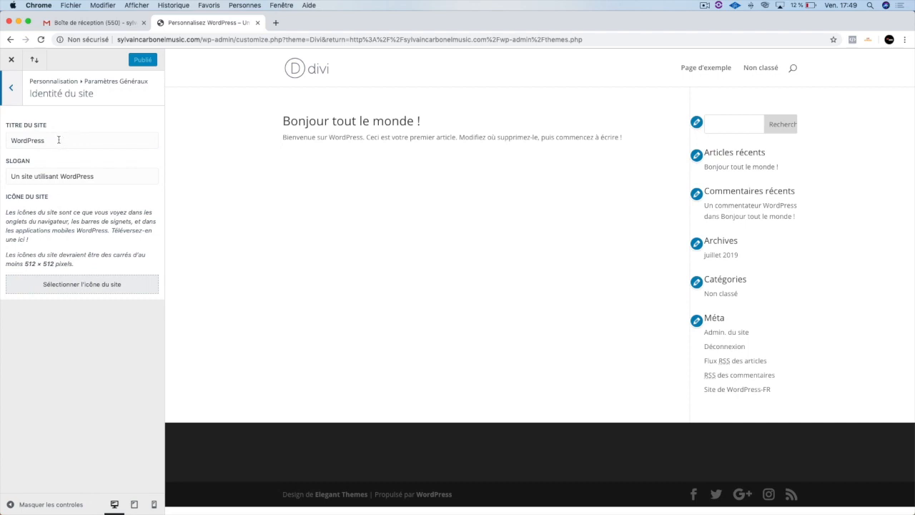
double_click(58, 140)
type("S")
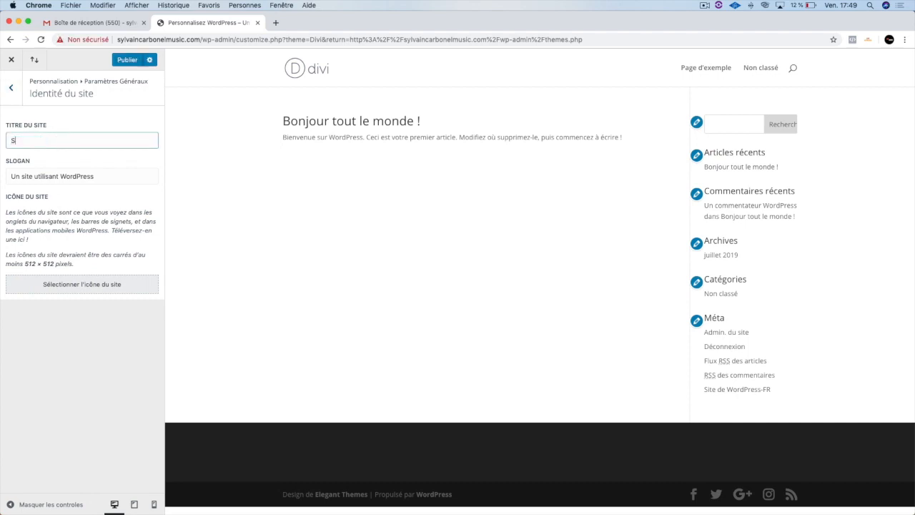
type("ylvain Carbonel Music")
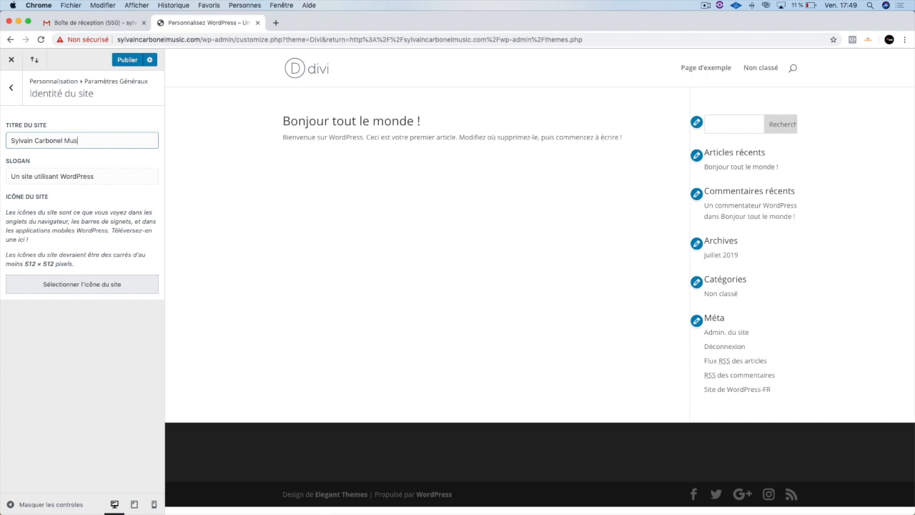
triple_click(51, 177)
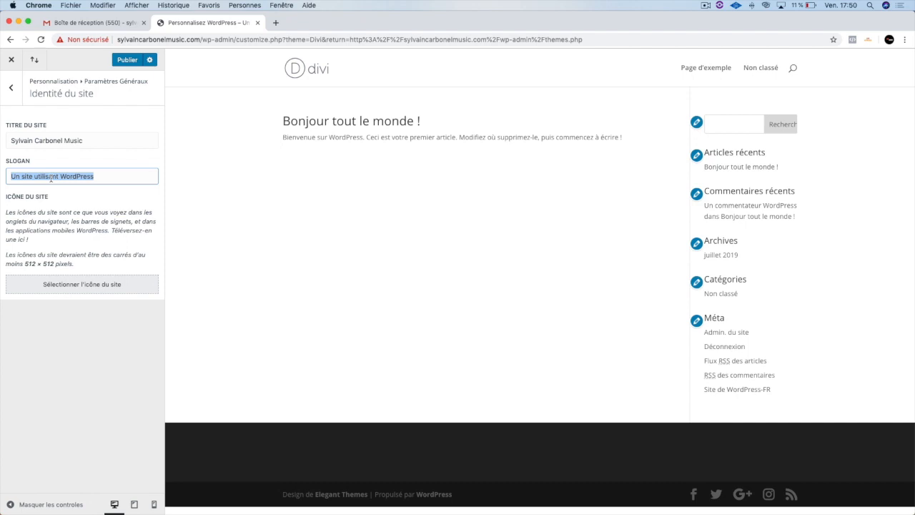
type("Fresh Music Only")
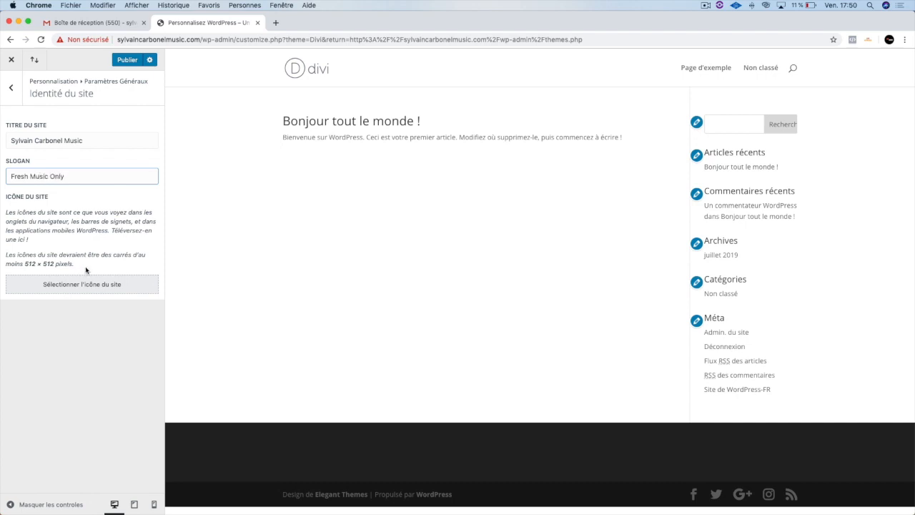
- Start uploading a site icon and search the computer for the artist's music logo files
left_click(91, 289)
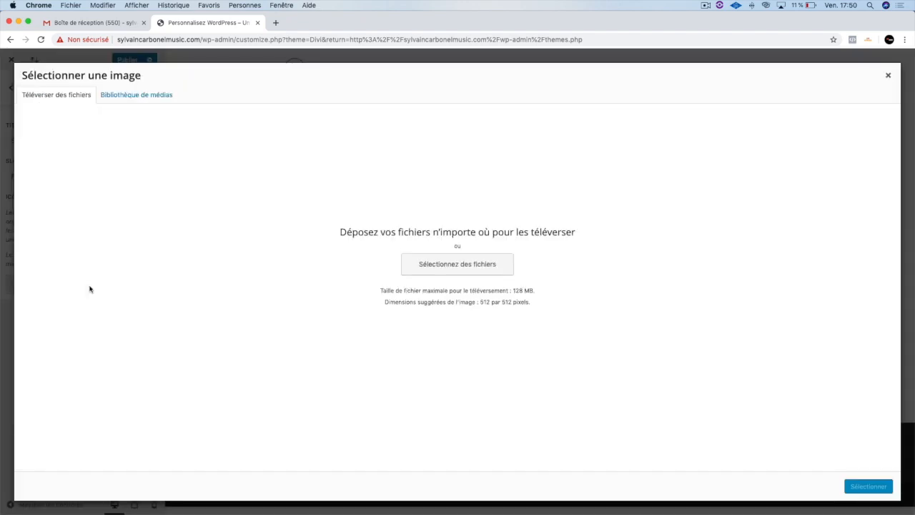
left_click(433, 270)
left_click(673, 57)
type("sylvain")
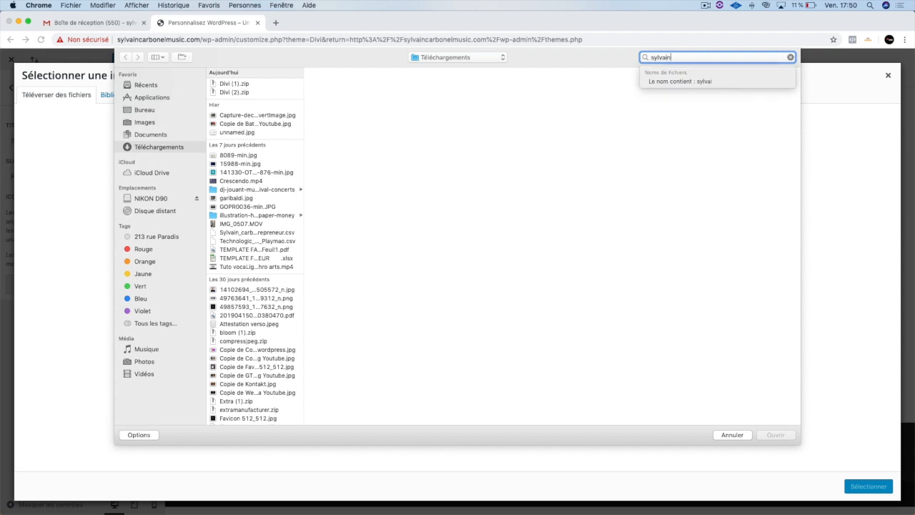
type(" carbonel ")
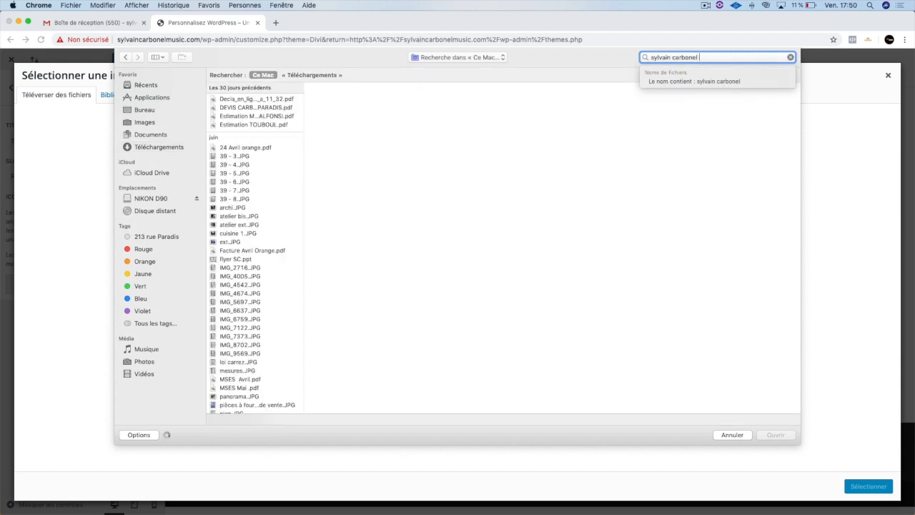
type("music")
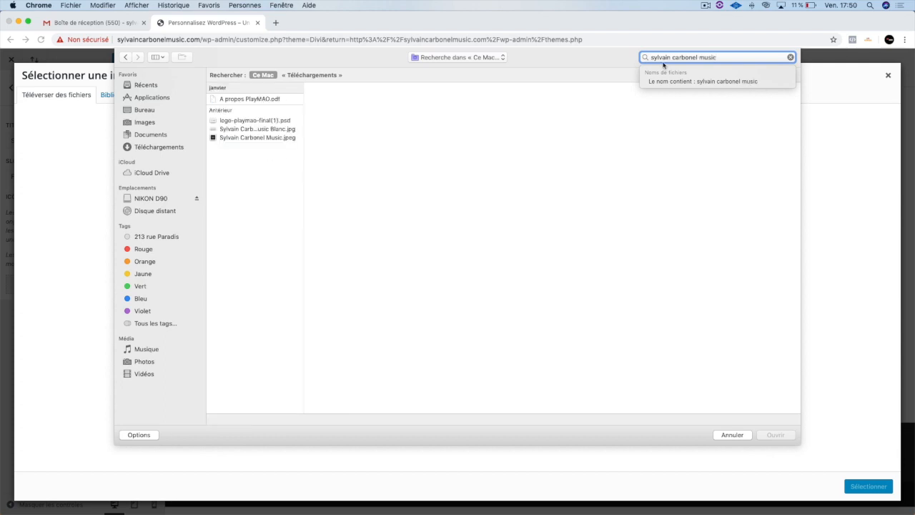
- Preview the matching logo files and upload the dark square JPEG logo bearing the artist's name
left_click(274, 137)
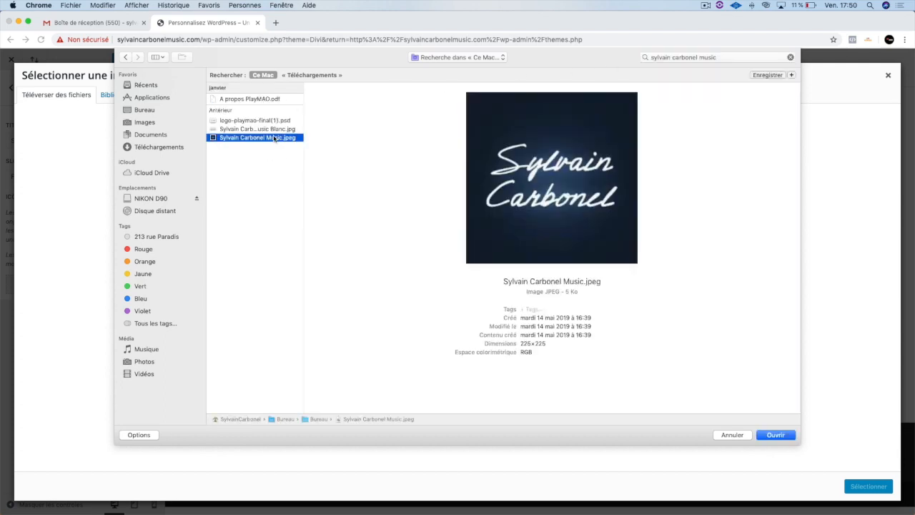
key("Up")
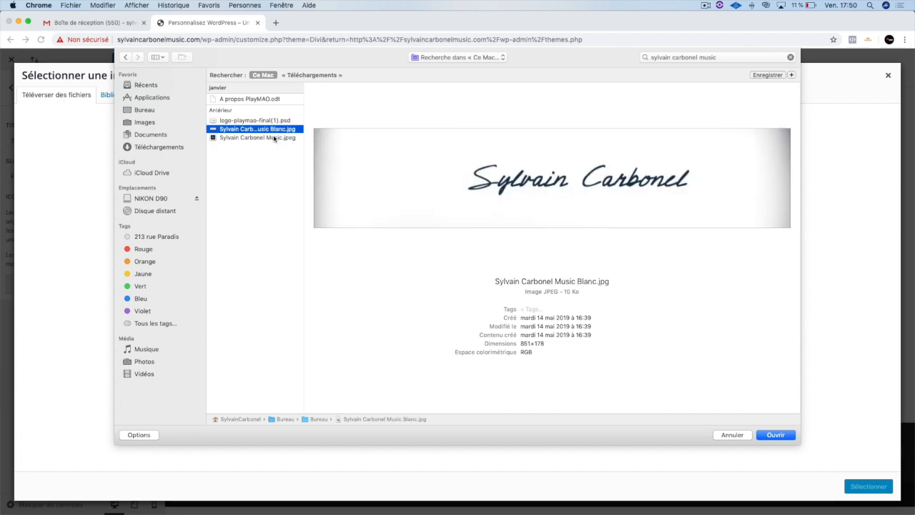
key("Up")
key("Down")
key("Down")
key("Return")
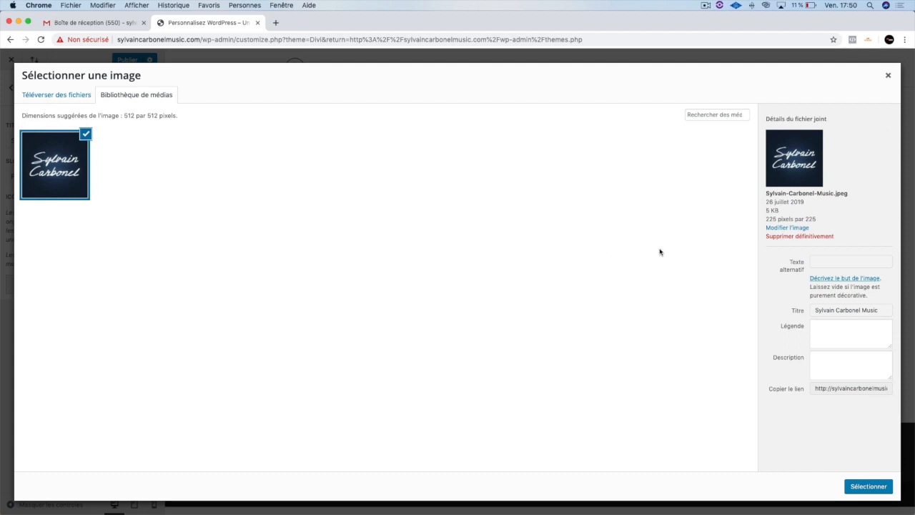
- Enter the artist's name plus music as the logo's alternative text and apply the cropped image as site icon
left_click(820, 260)
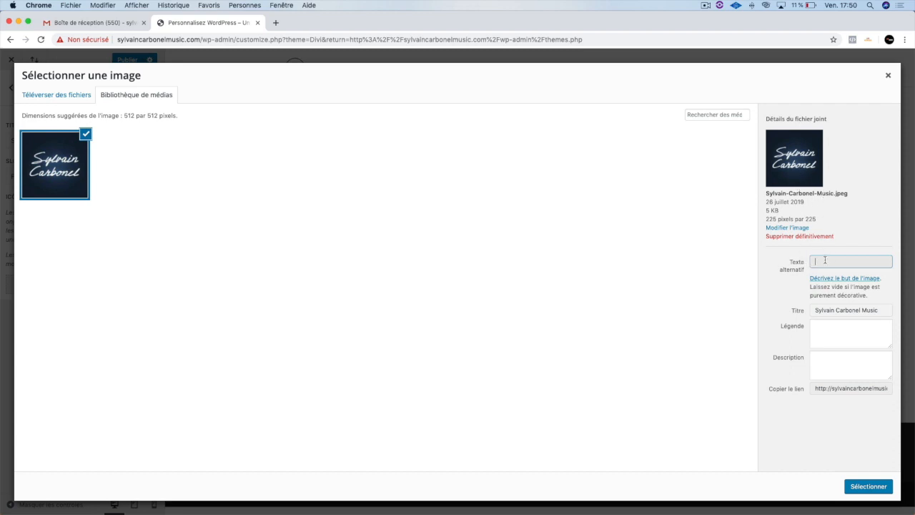
type("sylvain carbonel music")
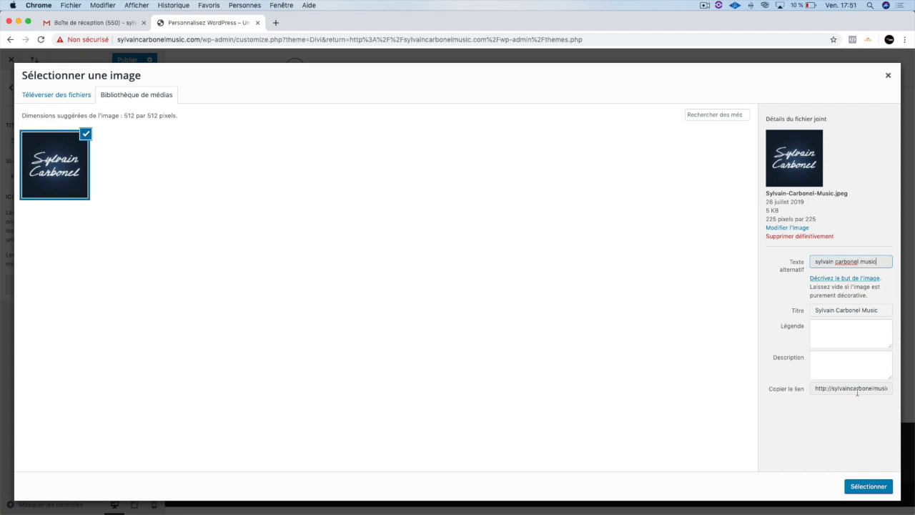
left_click(868, 486)
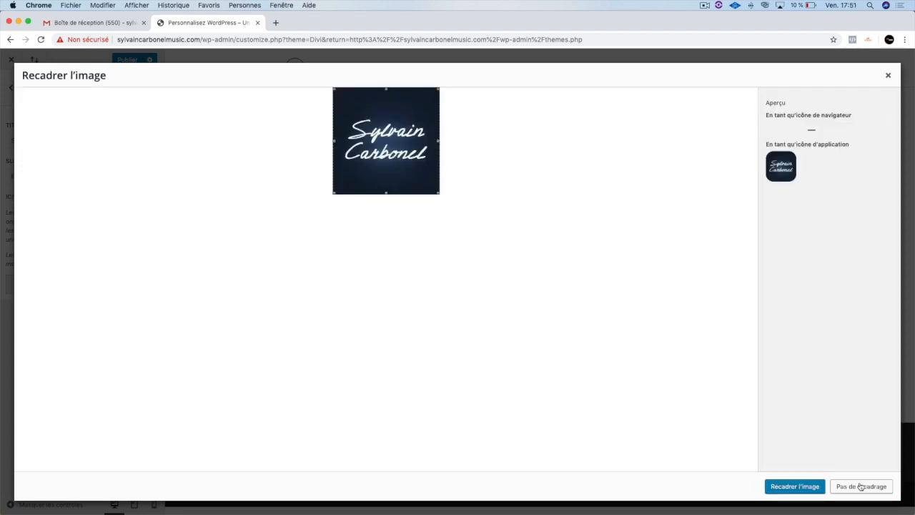
left_click(789, 488)
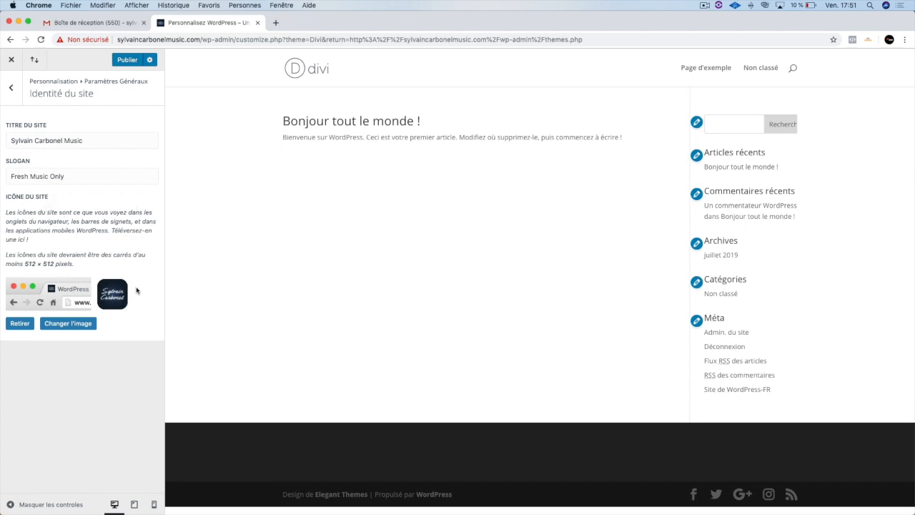
- Set the website content width to 1116 in the general layout settings
left_click(13, 89)
left_click(43, 144)
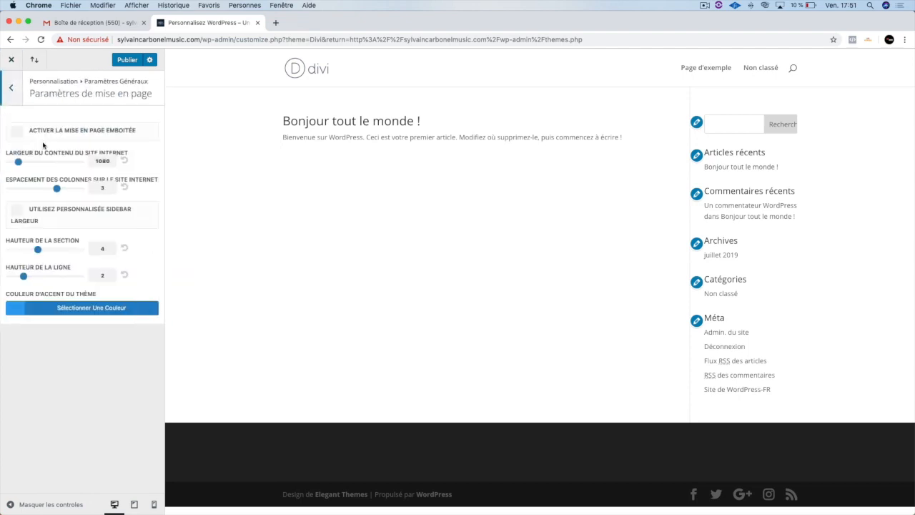
left_click(19, 161)
left_click_drag(19, 162, 20, 161)
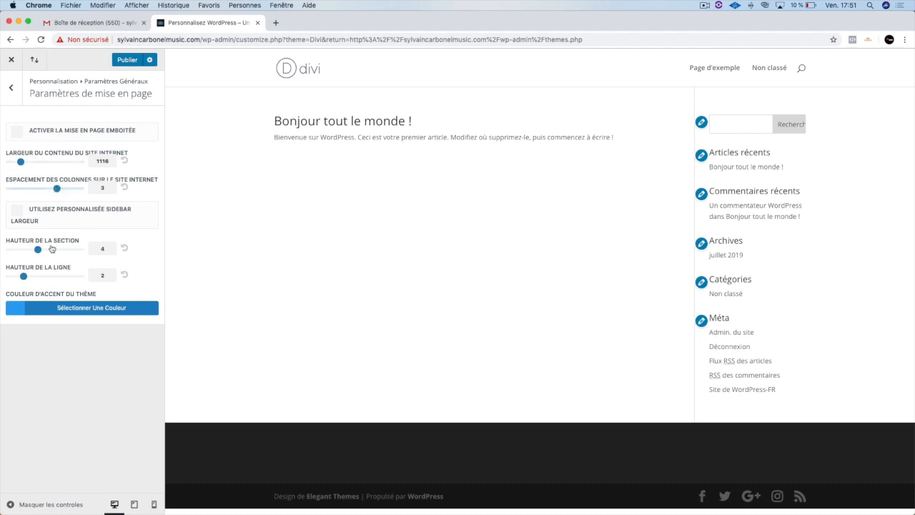
- Adjust the body text size in the Typographie settings
left_click(10, 87)
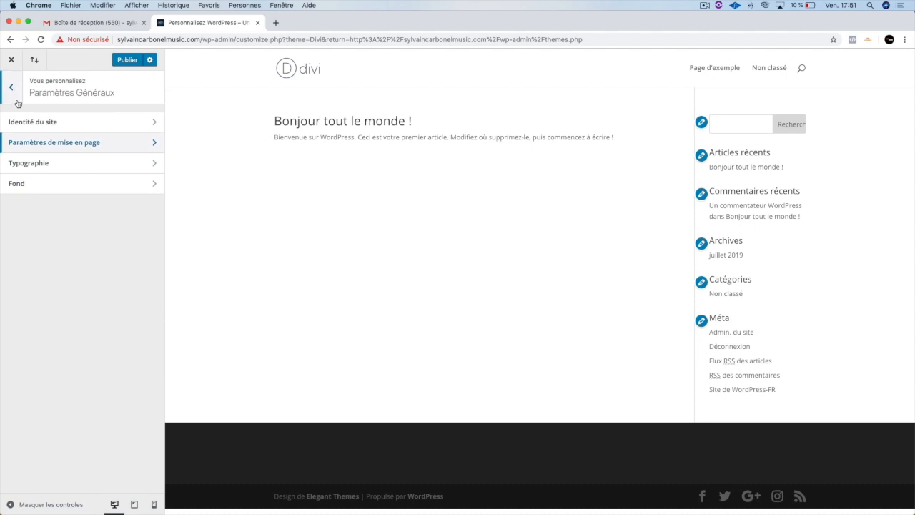
left_click(55, 165)
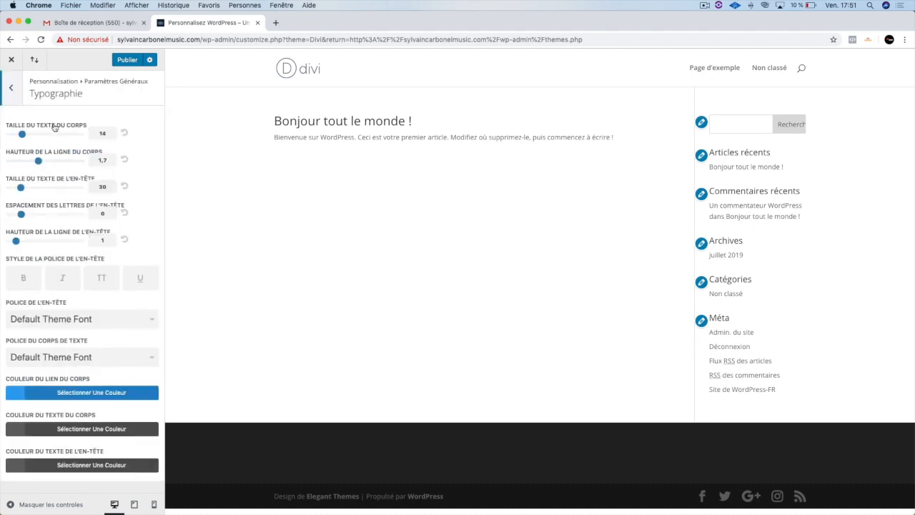
left_click_drag(22, 134, 23, 133)
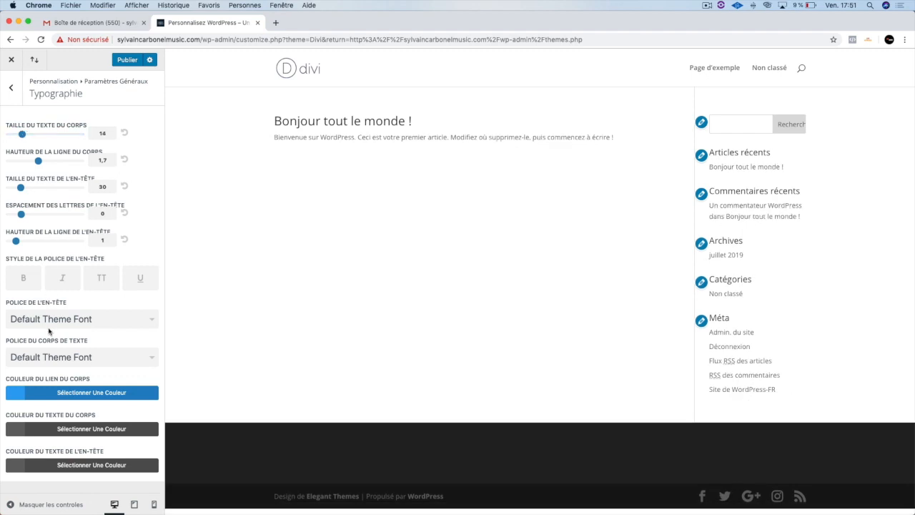
- Review the Fond, page layout and site identity settings and return to the customizer's main list
left_click(8, 87)
left_click(93, 190)
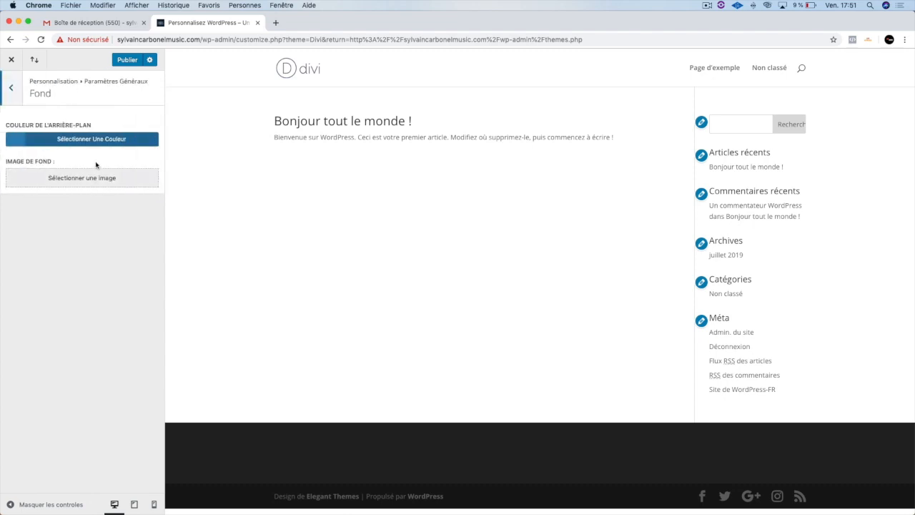
left_click(11, 87)
left_click(52, 146)
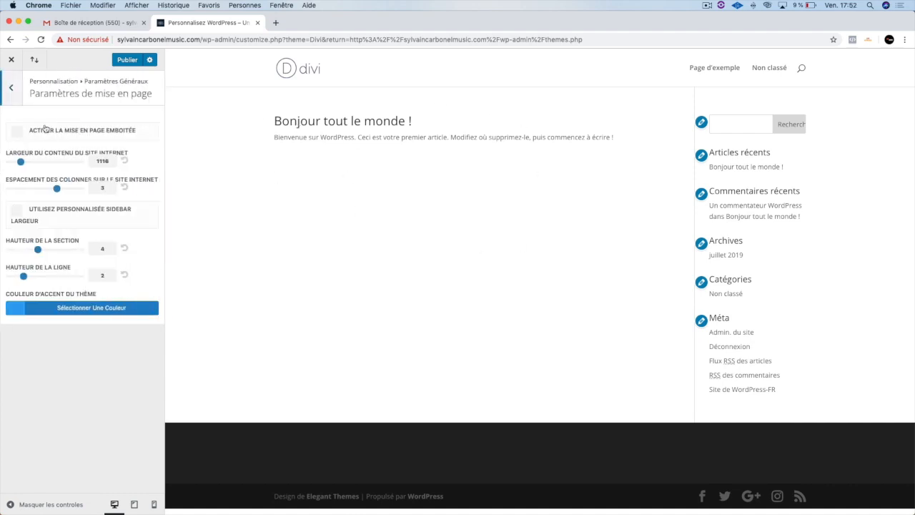
left_click(11, 87)
left_click(44, 122)
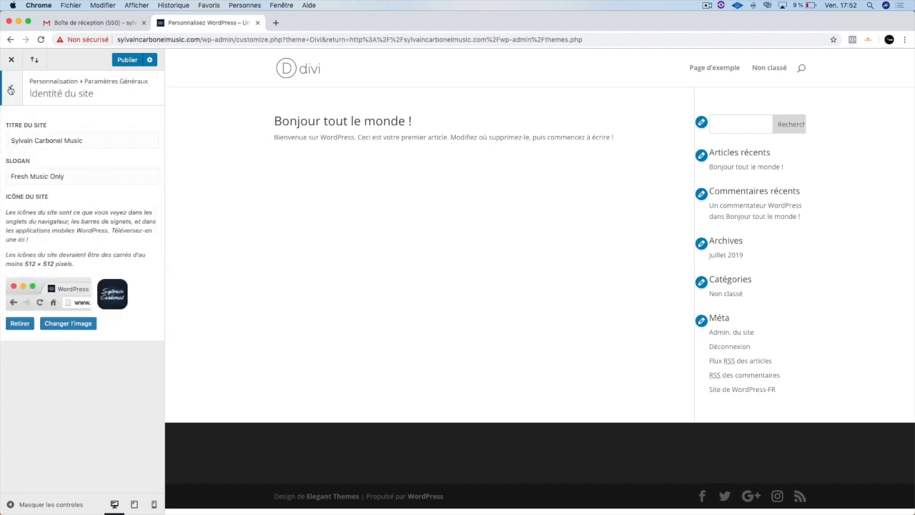
left_click(11, 89)
left_click(11, 89)
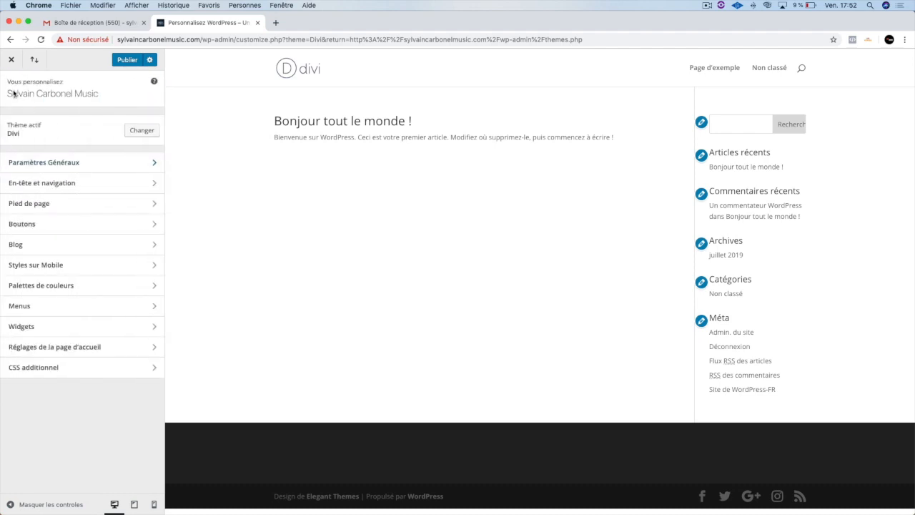
- Review the header format, primary menu bar, secondary menu bar and Paramétrages de la barre supérieure settings under En-tête et navigation
left_click(55, 182)
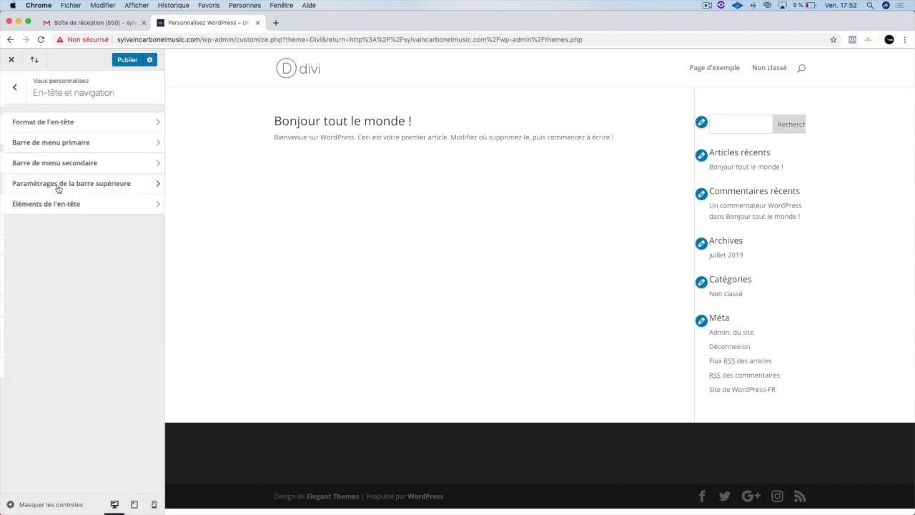
left_click(66, 122)
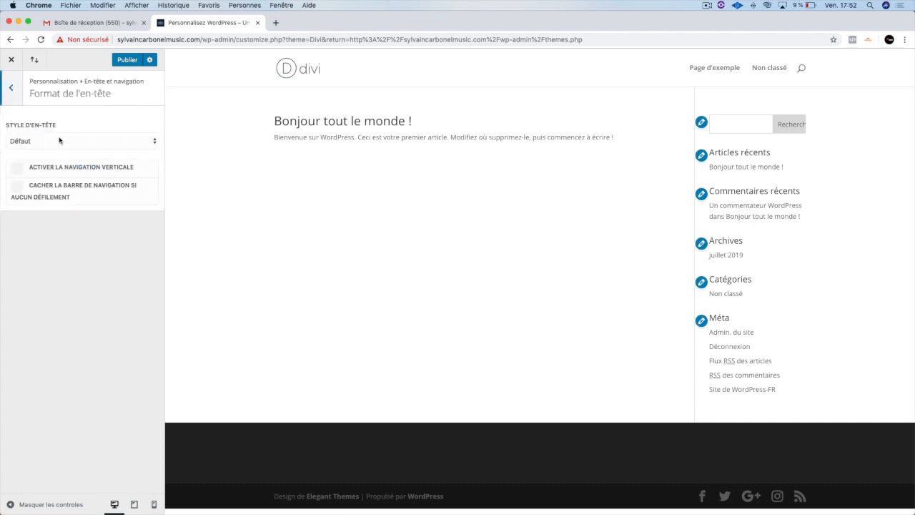
left_click(15, 93)
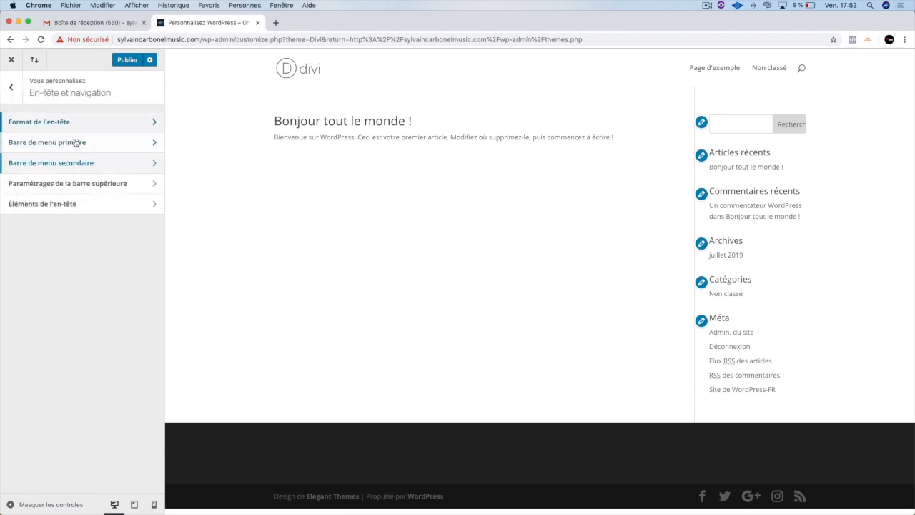
left_click(47, 142)
left_click(15, 92)
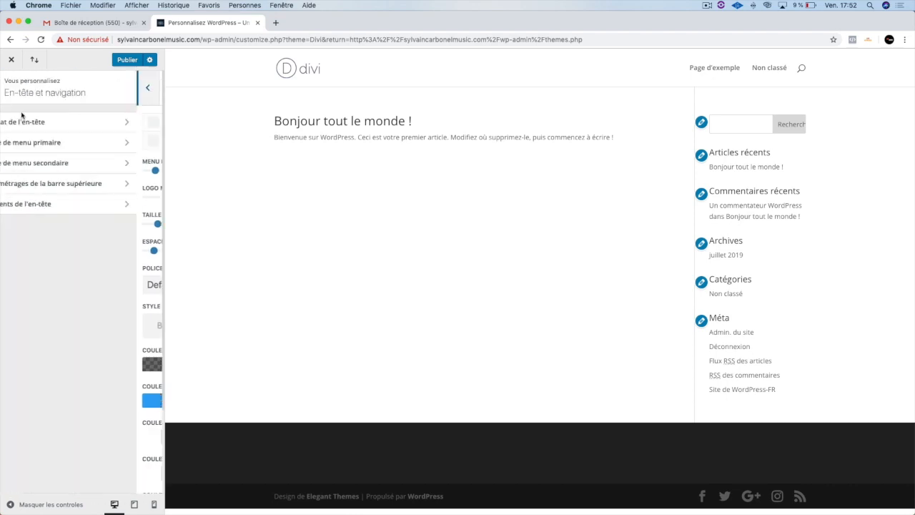
left_click(42, 163)
left_click(11, 87)
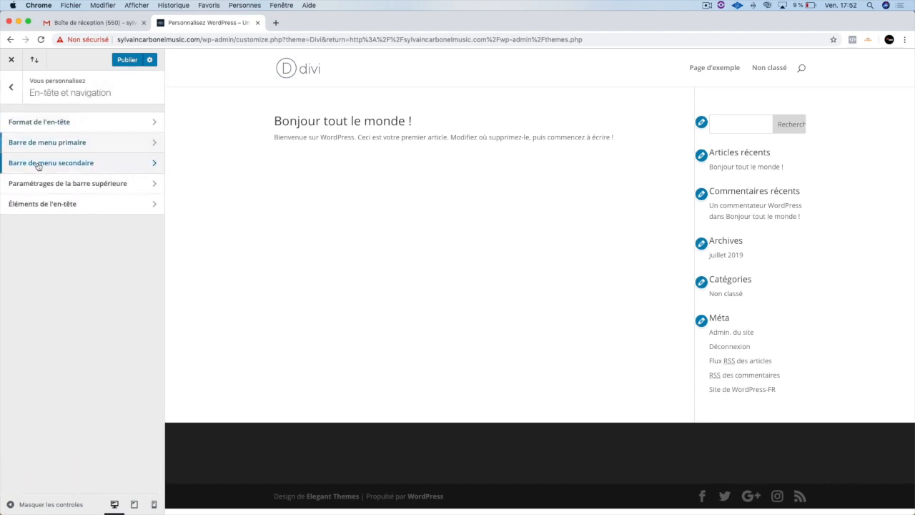
left_click(54, 182)
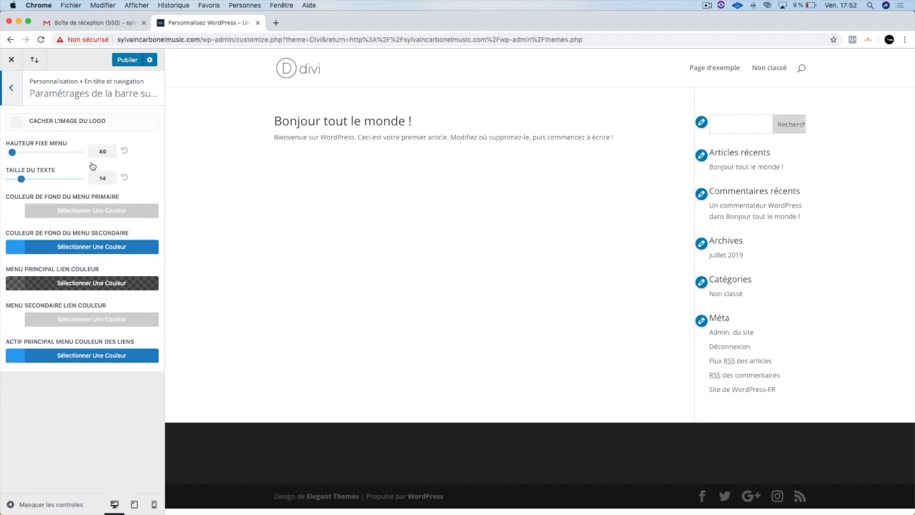
left_click(21, 126)
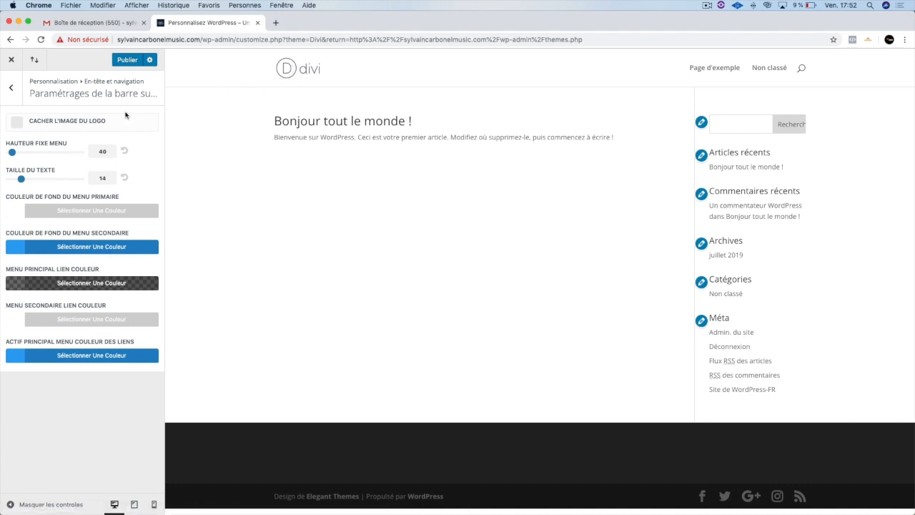
left_click(11, 87)
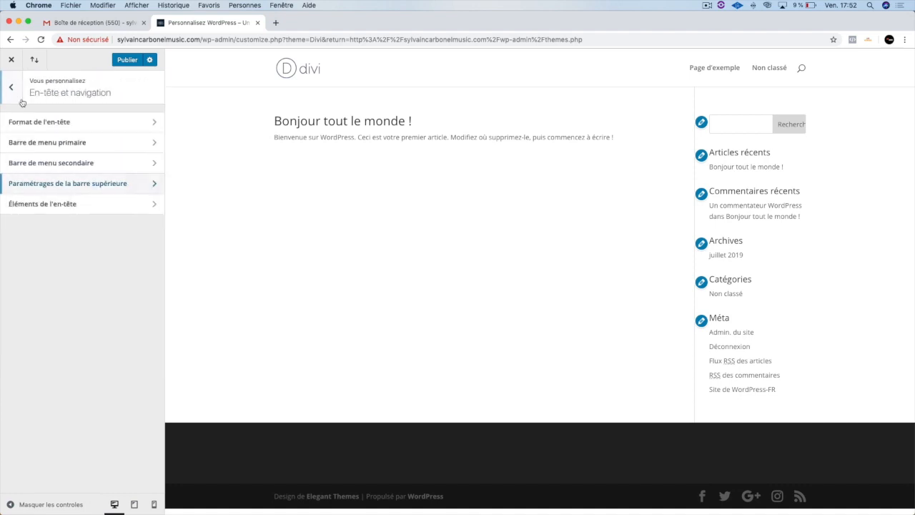
- Examine the Éléments de l'en-tête options for social icons, phone number and e-mail, and return to the customizer's main list
left_click(56, 206)
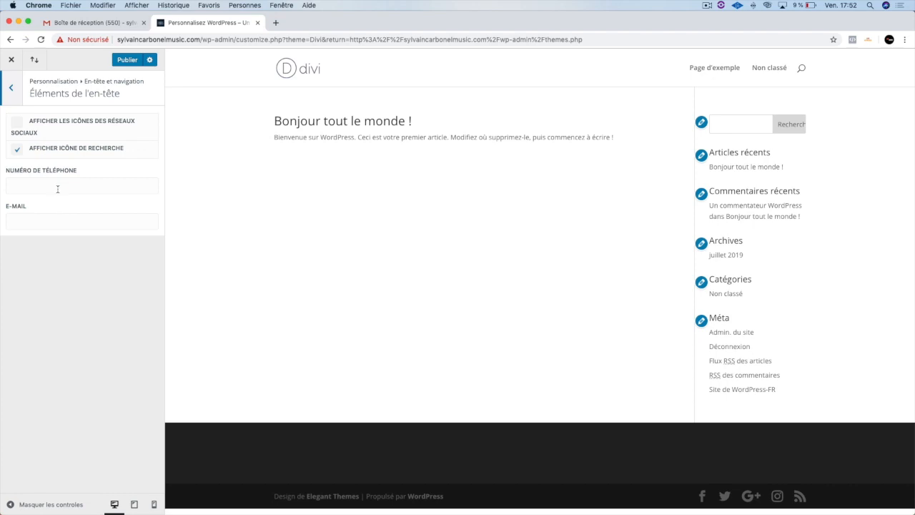
left_click(34, 126)
left_click(34, 125)
left_click(34, 126)
left_click(35, 126)
left_click(45, 188)
left_click(44, 220)
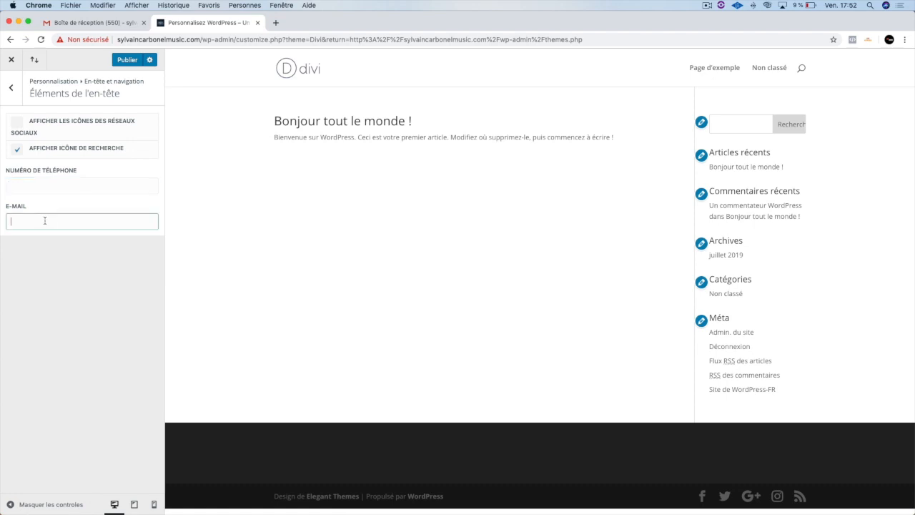
left_click(18, 98)
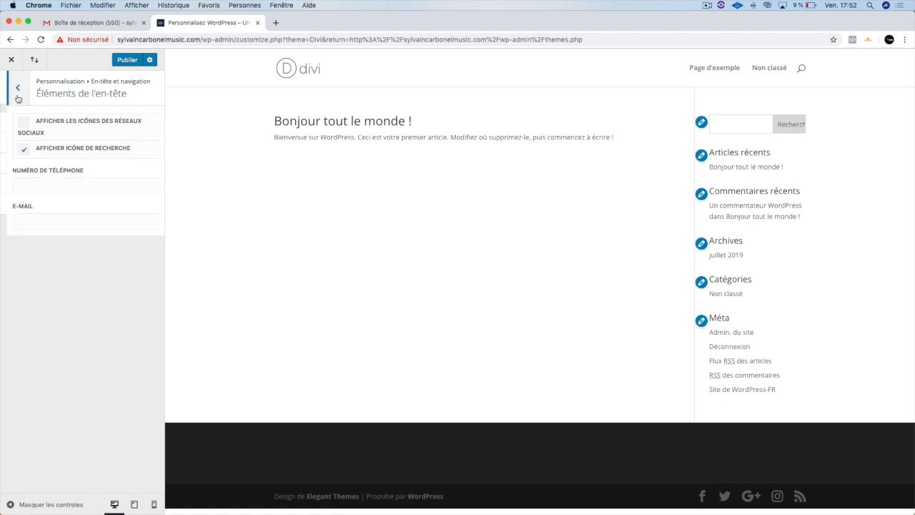
left_click(13, 95)
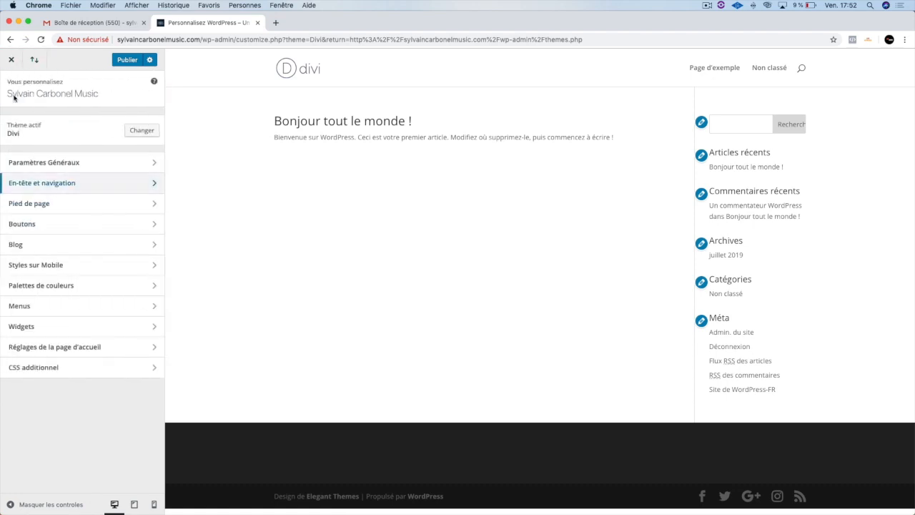
- Look through the Pied de page, Boutons and Menus sections and return to the customizer's main list
left_click(50, 206)
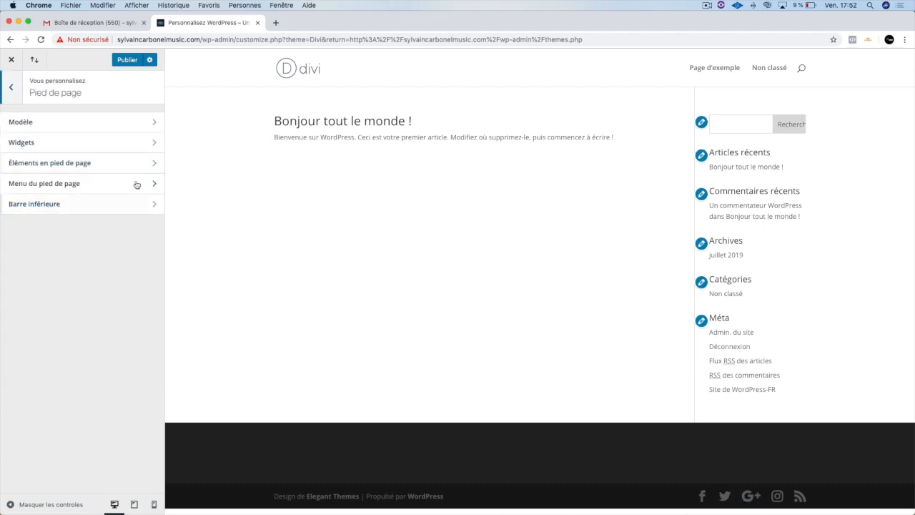
left_click(9, 85)
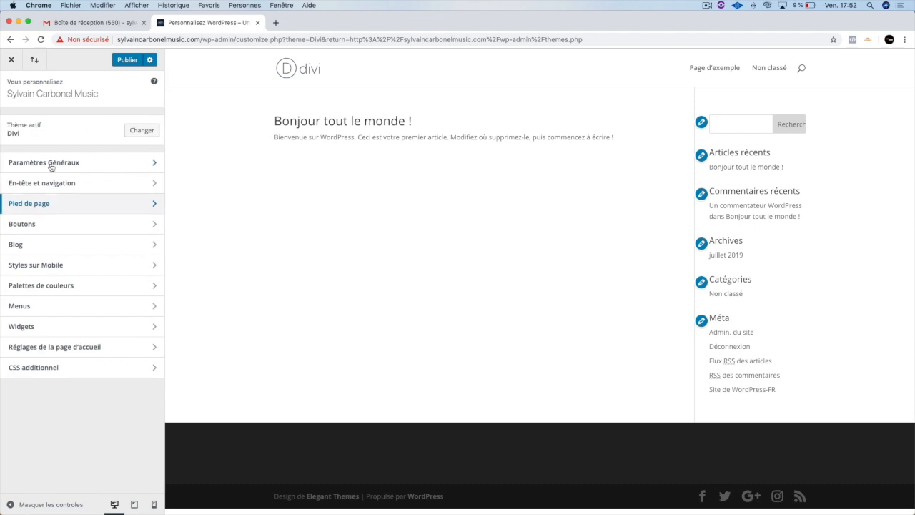
left_click(57, 227)
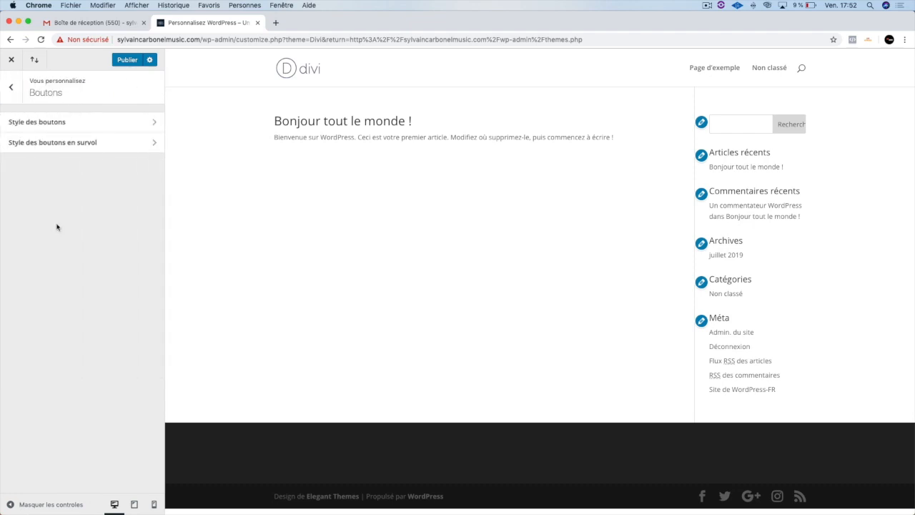
left_click(11, 91)
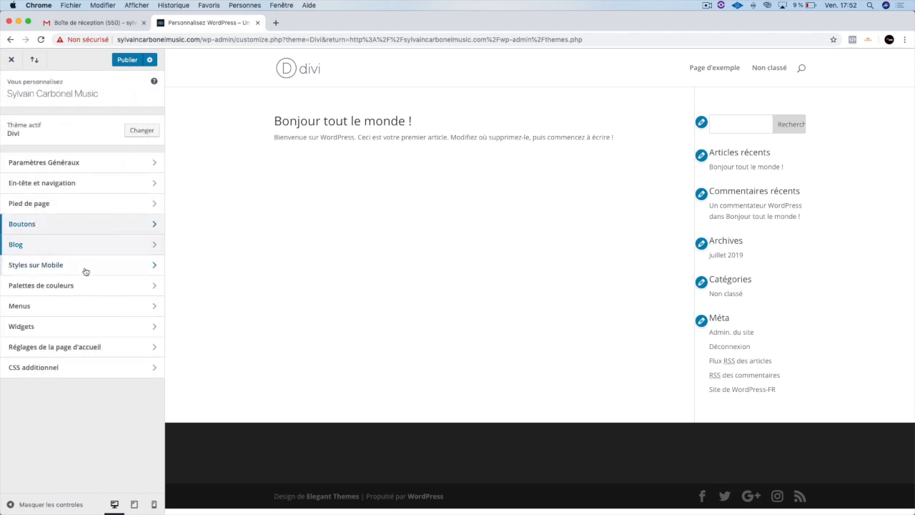
left_click(86, 308)
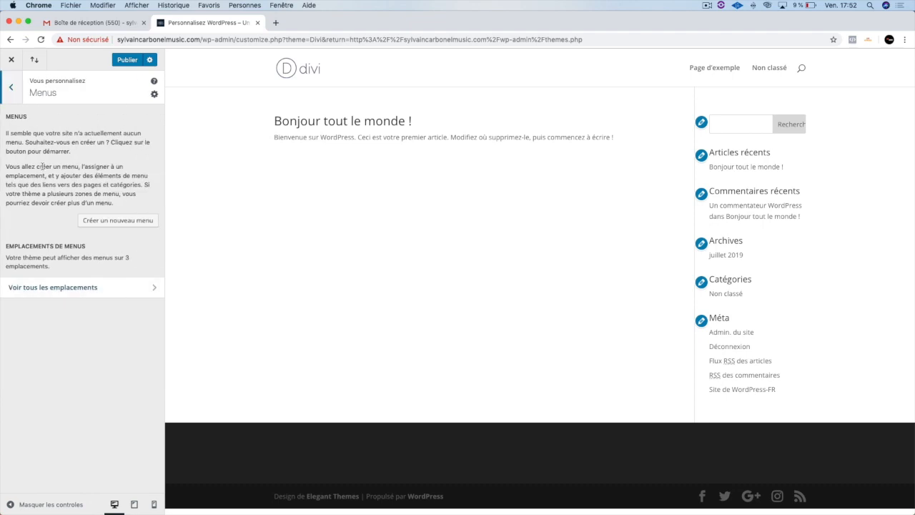
left_click(9, 88)
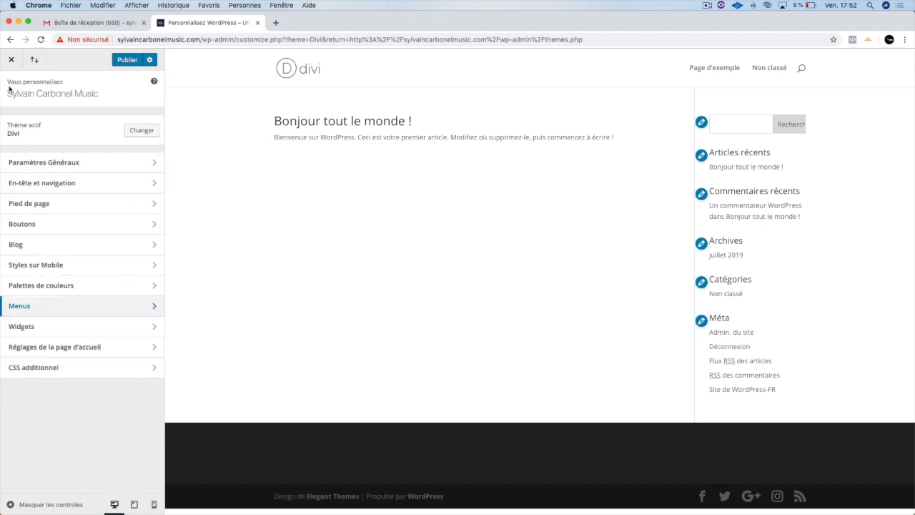
- Publish the theme customizations and close the customizer
left_click(113, 60)
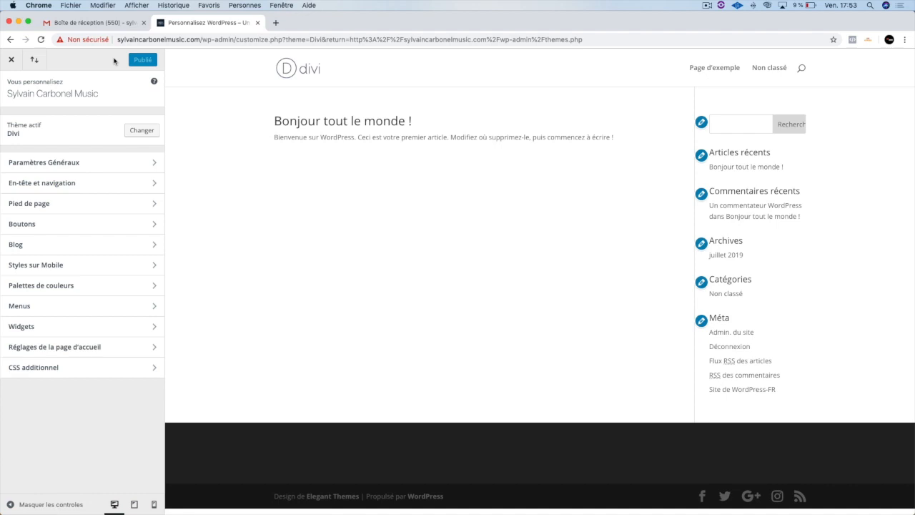
left_click(13, 61)
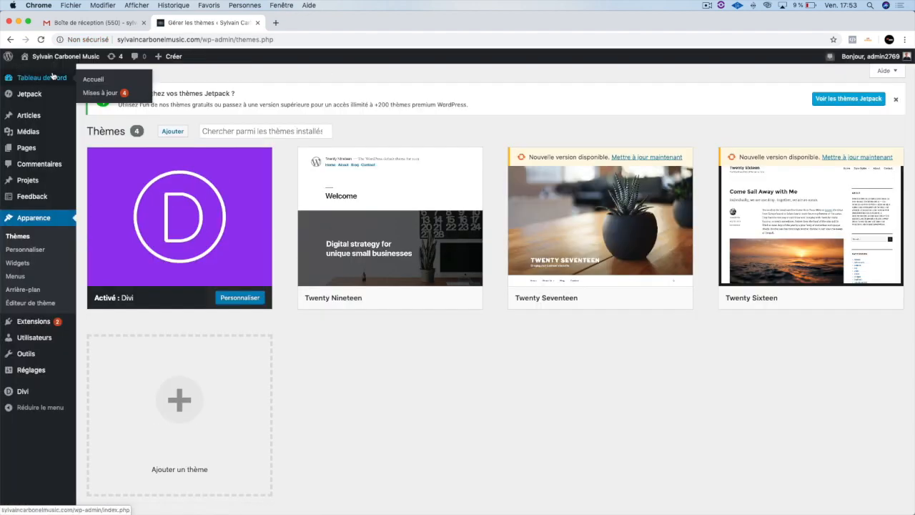
- Open the live site in a new browser tab and view its front page
mouse_move(60, 58)
right_click(53, 73)
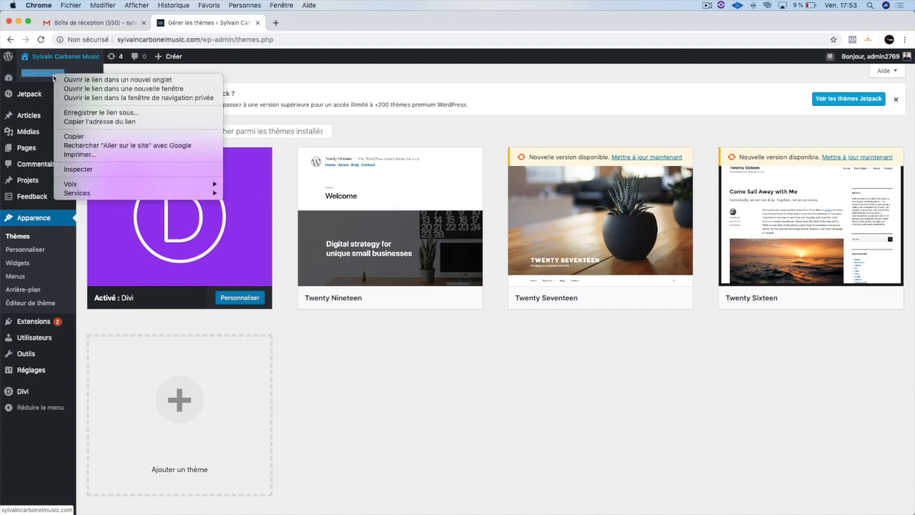
left_click(89, 80)
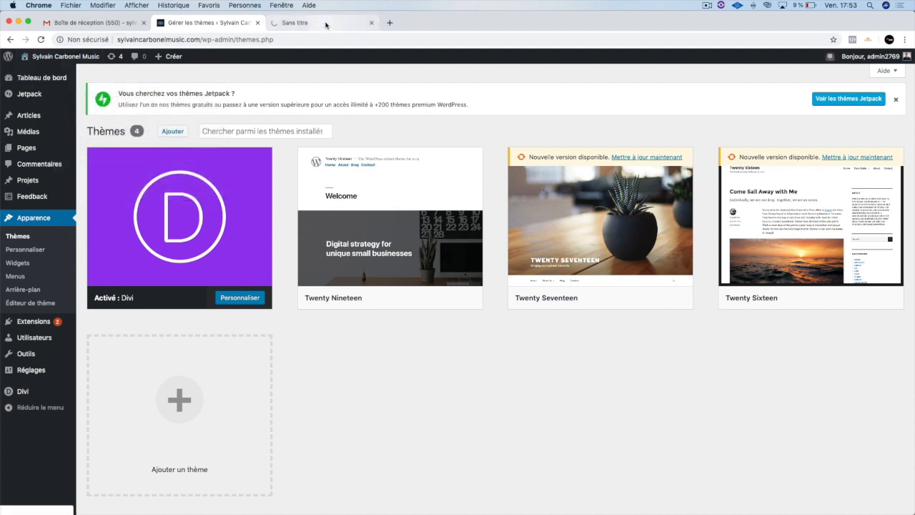
left_click(323, 23)
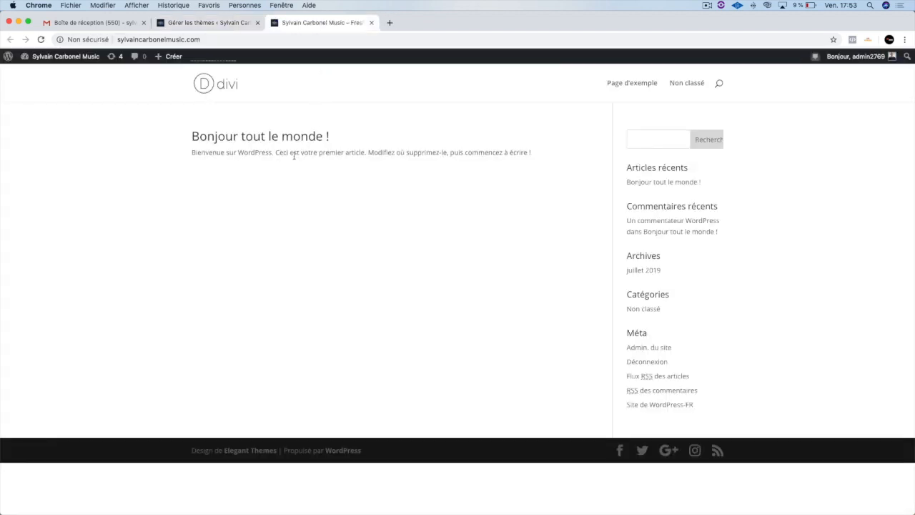